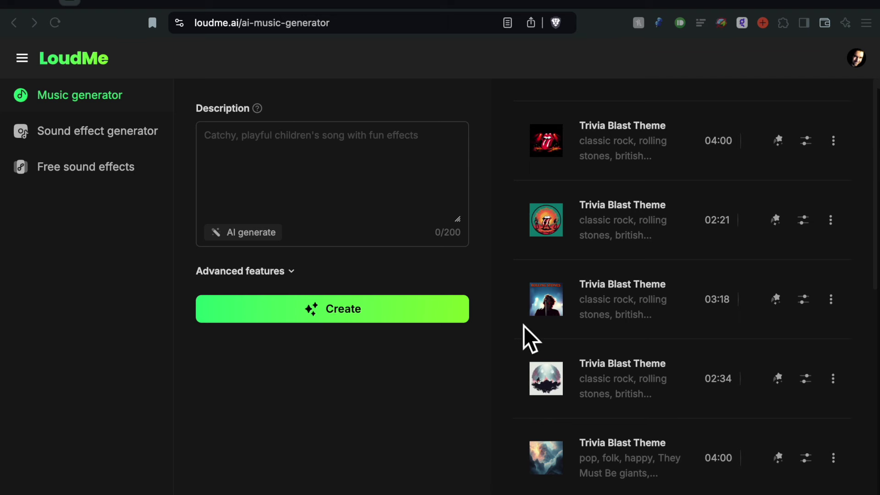
- Switch from LoudMe to the ChatGPT app, where the improv-class lyrics prompt is drafted
mouse_move(318, 488)
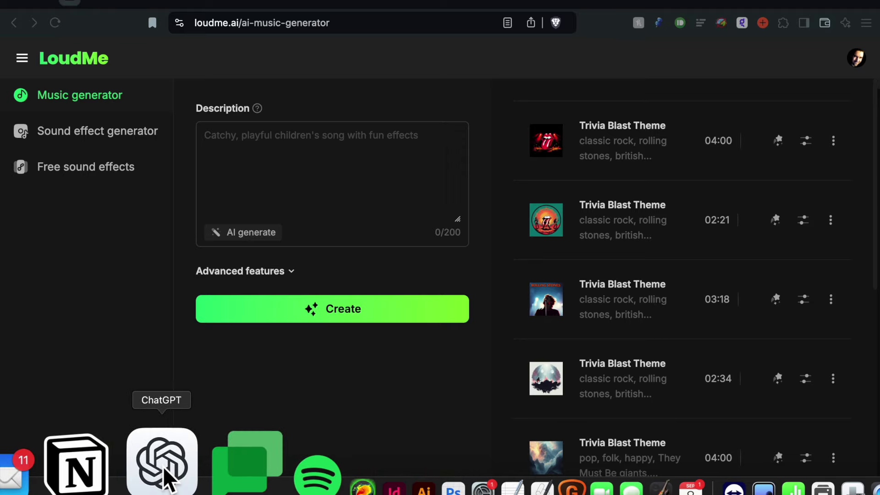
left_click(162, 477)
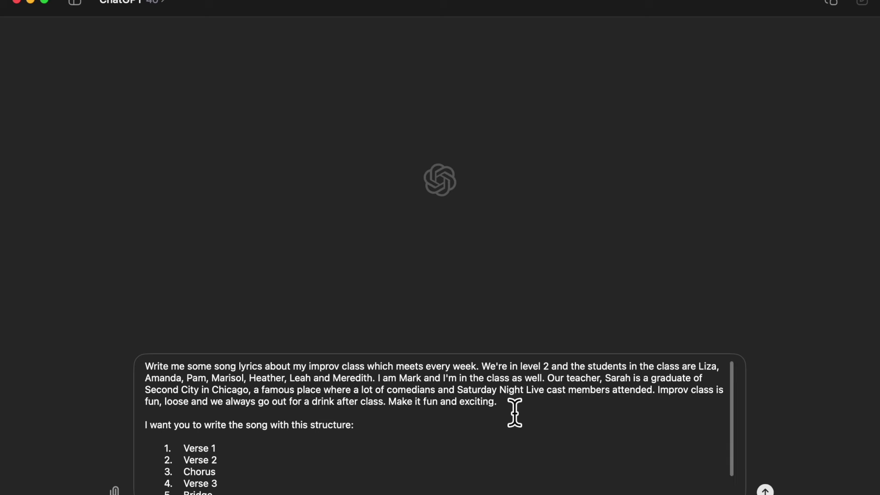
- Review the drafted improv-class song-lyrics prompt and submit it to ChatGPT
scroll(515, 413, "down", 3)
scroll(515, 413, "up", 3)
scroll(525, 415, "down", 2)
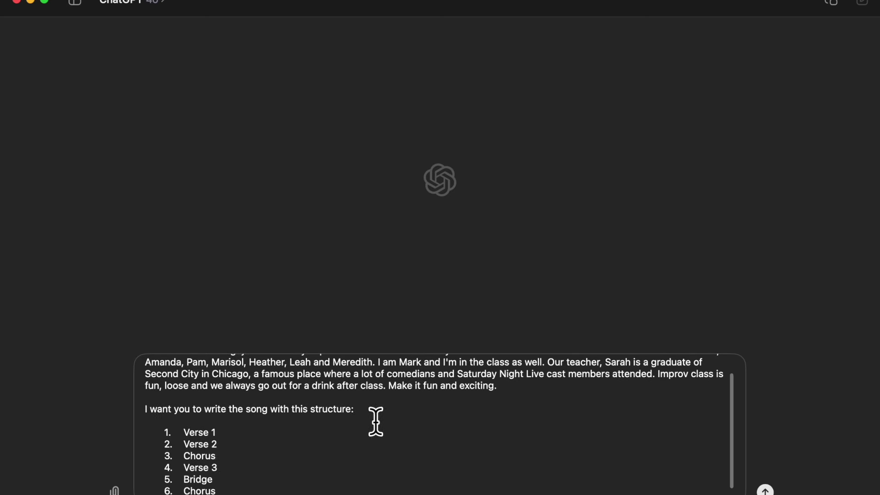
scroll(234, 454, "down", 1)
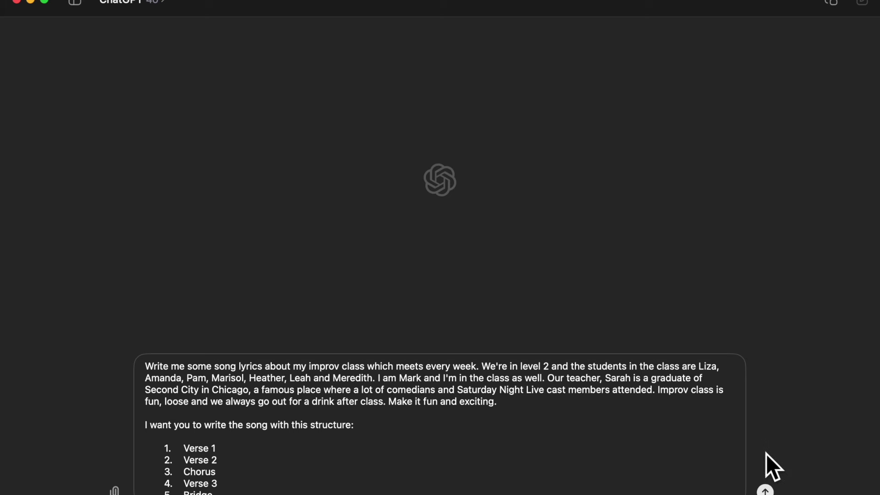
left_click(765, 490)
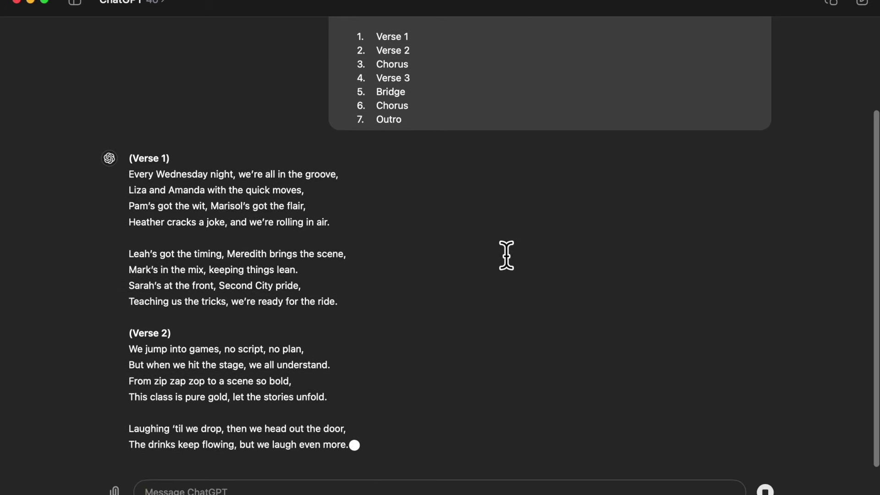
- Read through the streamed lyrics: Verse 1 through Verse 3, Bridge, repeated Chorus and Outro
scroll(506, 256, "up", 1)
scroll(507, 256, "up", 1)
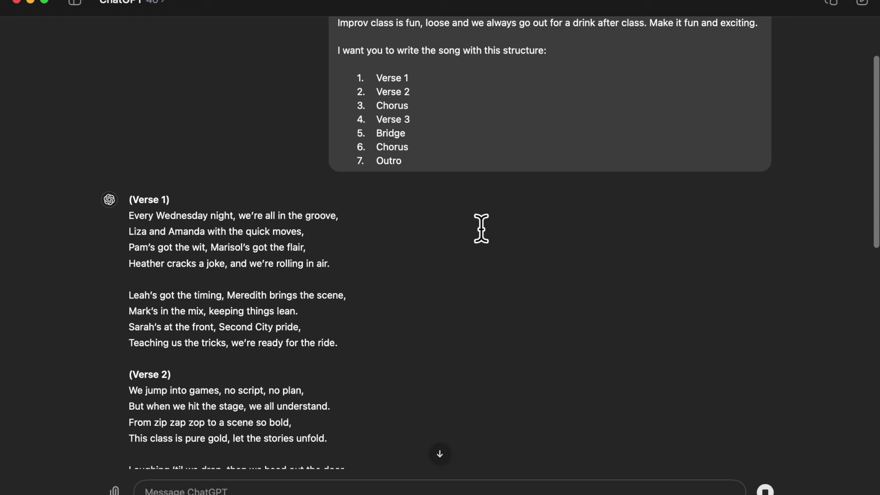
scroll(481, 229, "down", 5)
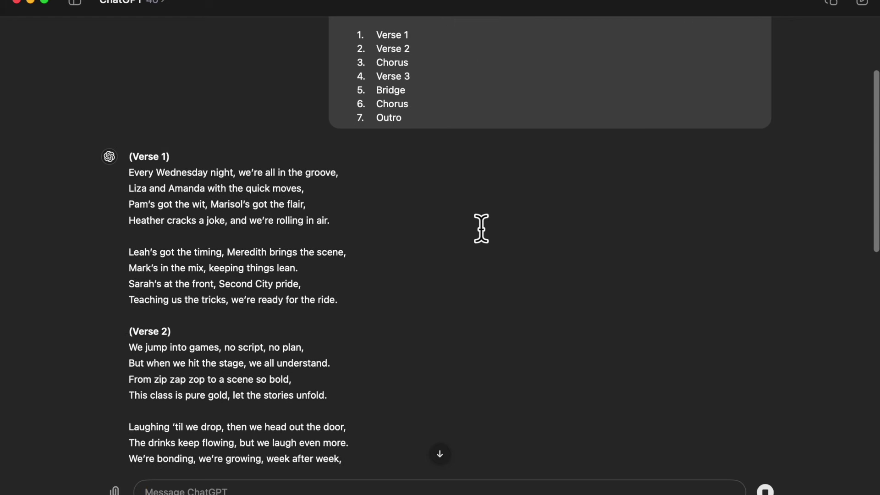
scroll(482, 229, "down", 5)
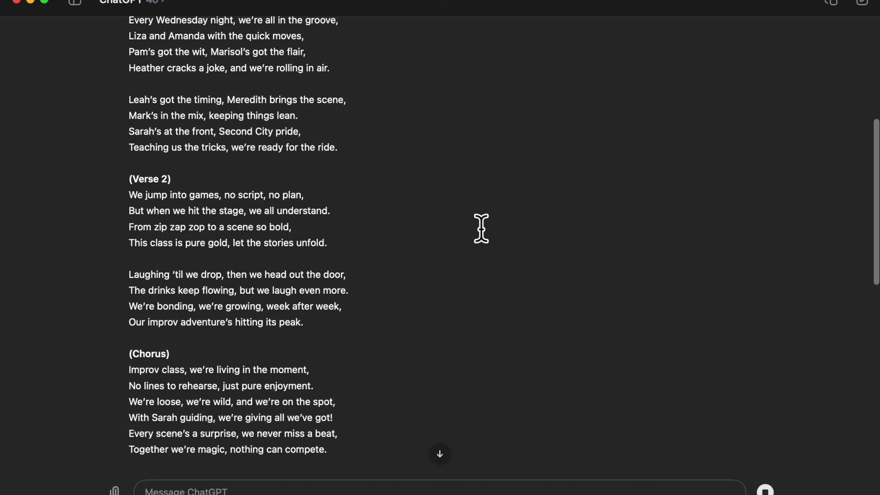
scroll(482, 228, "down", 3)
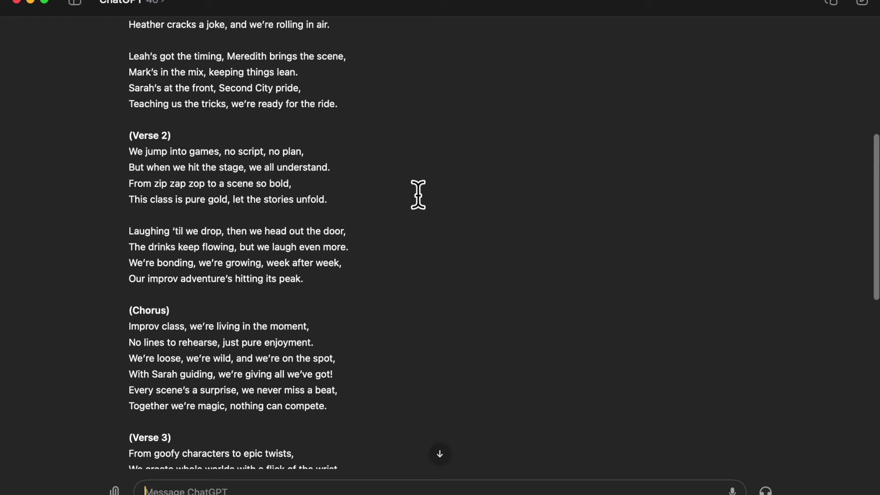
scroll(418, 195, "up", 10)
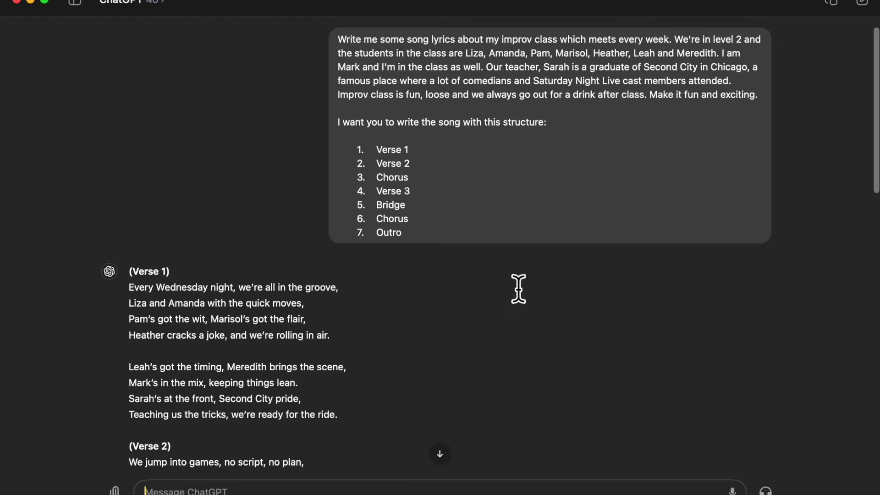
scroll(518, 289, "down", 8)
scroll(518, 289, "down", 2)
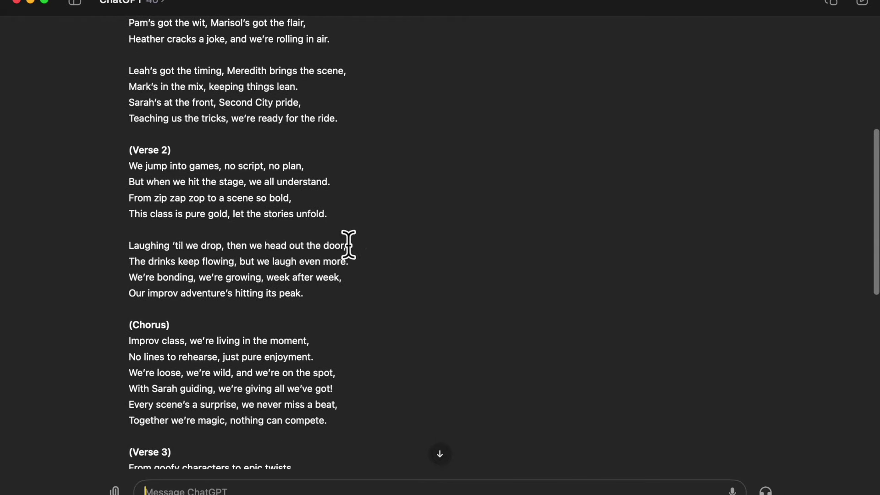
scroll(437, 205, "down", 2)
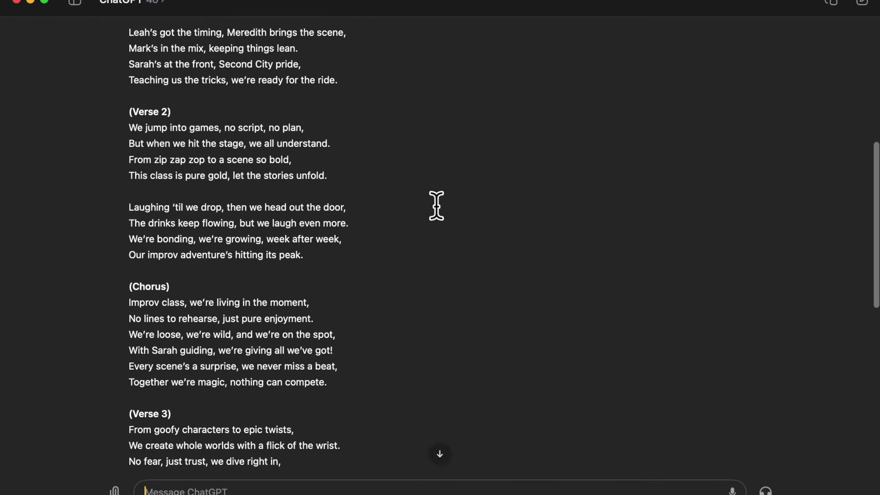
scroll(437, 206, "down", 7)
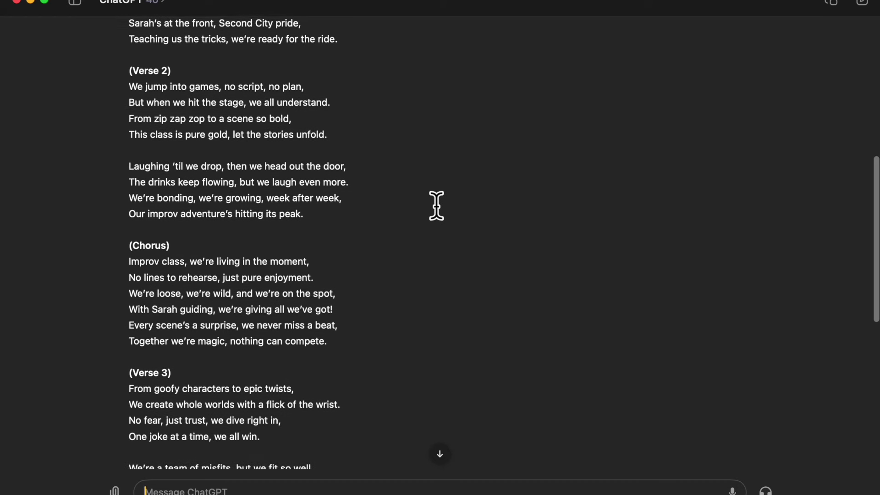
scroll(437, 205, "down", 8)
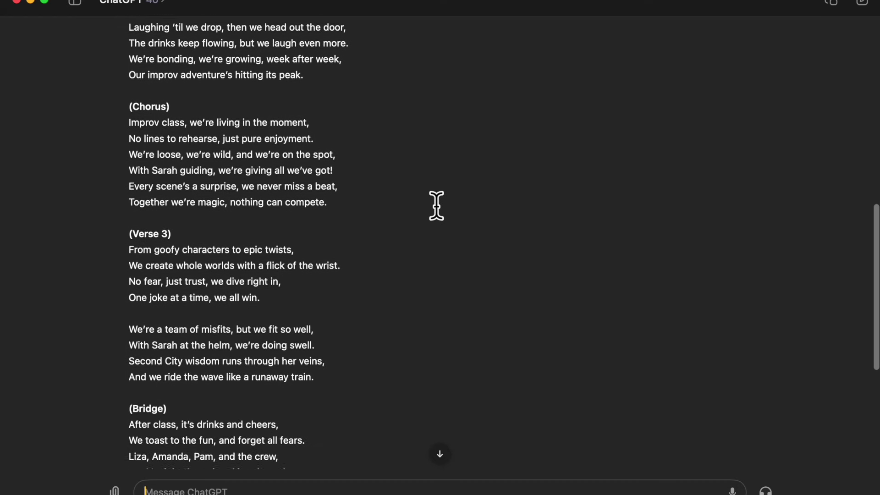
scroll(436, 205, "down", 10)
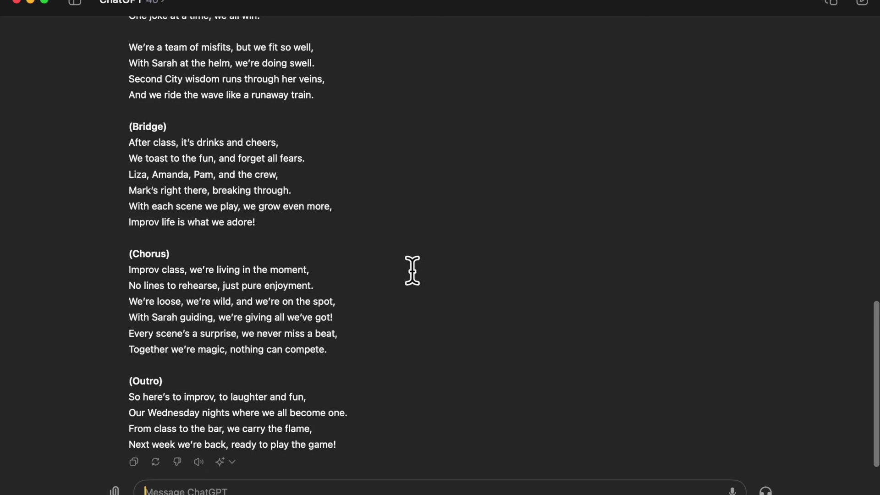
scroll(351, 274, "up", 3)
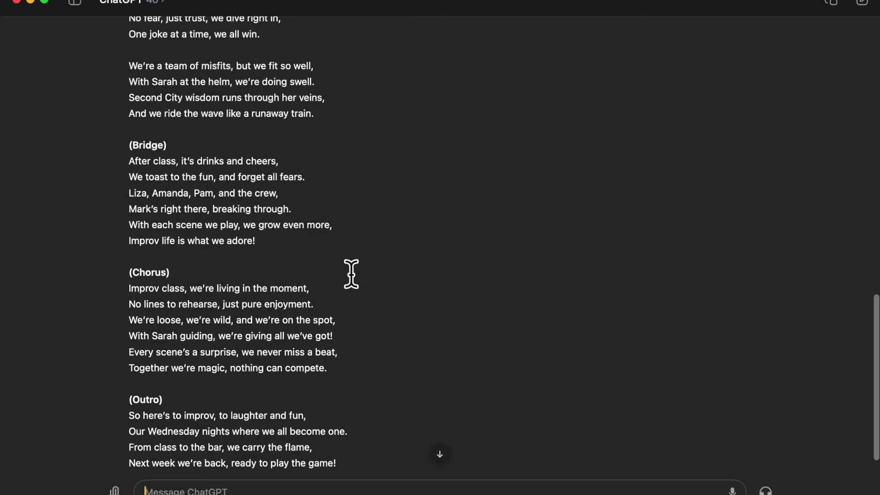
scroll(352, 274, "down", 3)
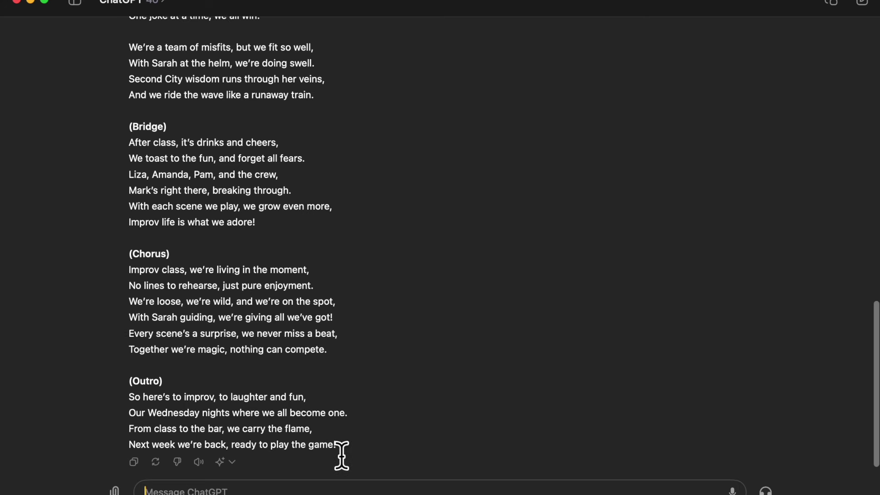
- Select the whole song from the Outro up to Verse 1, then switch back to Brave
left_click_drag(348, 452, 132, 191)
scroll(368, 270, "down", 15)
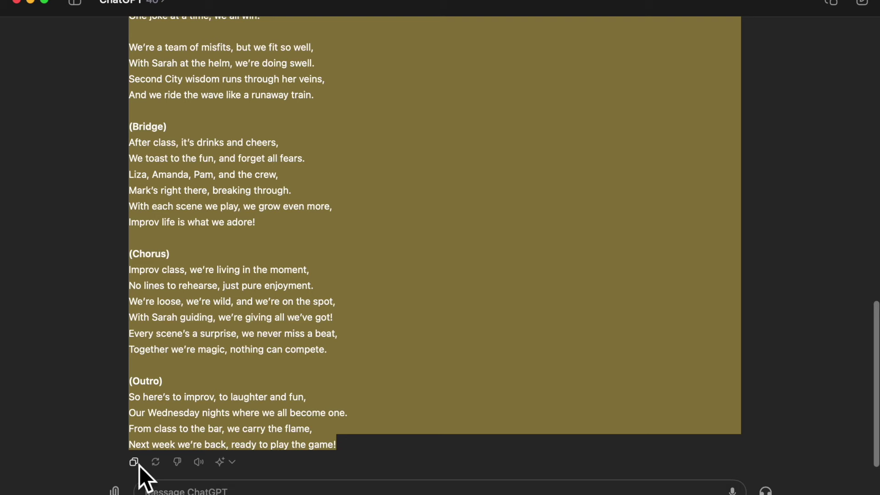
mouse_move(415, 493)
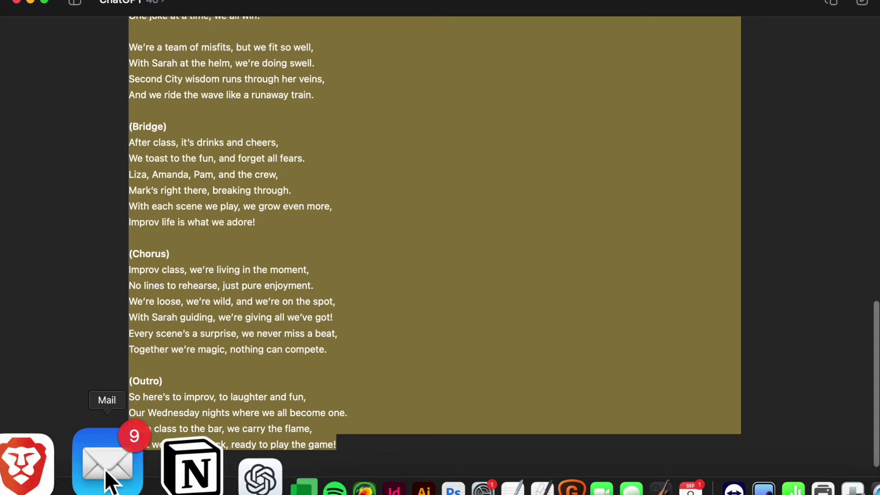
left_click(90, 458)
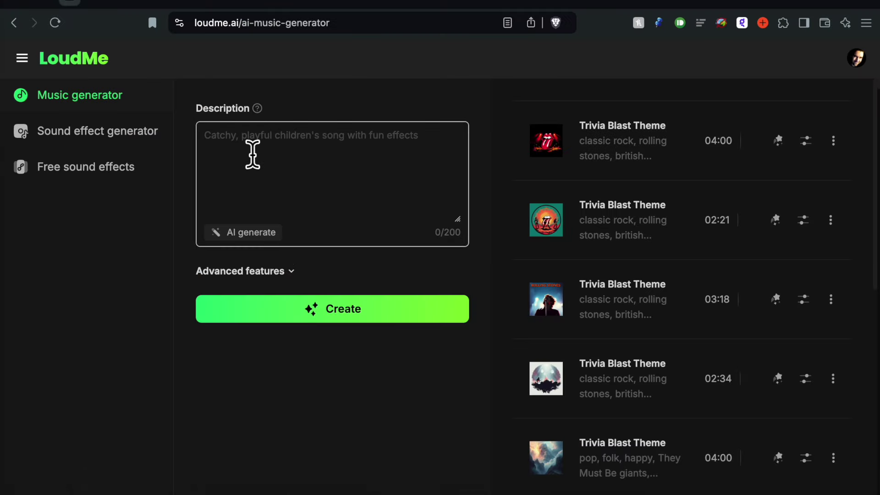
- Describe a fun 1990s pop song about the weekly improv class, with female vocals and acoustic guitar
left_click(333, 152)
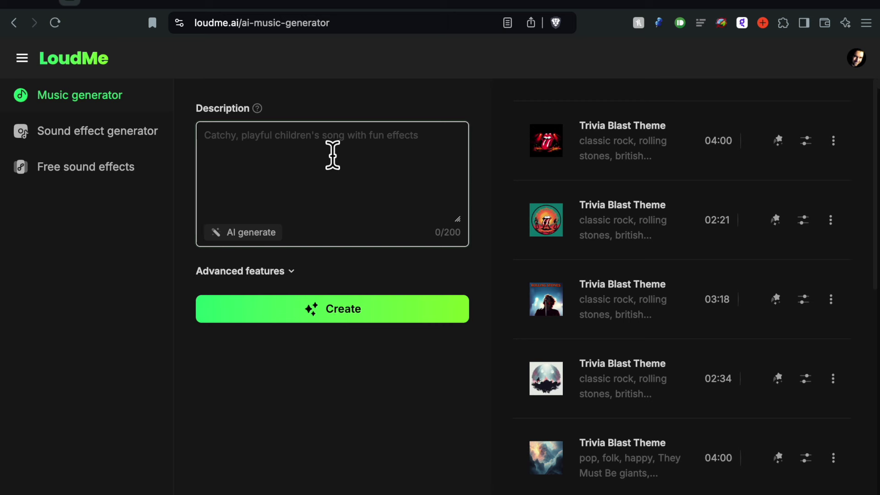
type("I want a ")
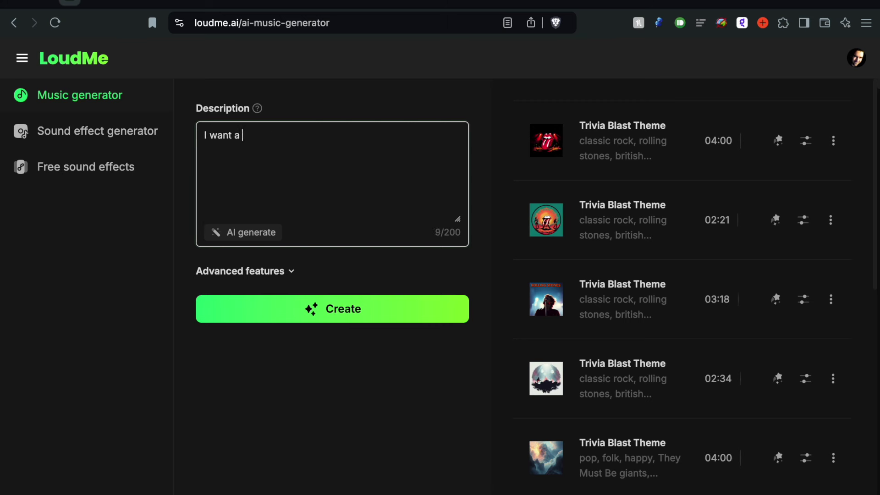
type("fun 1990's sou")
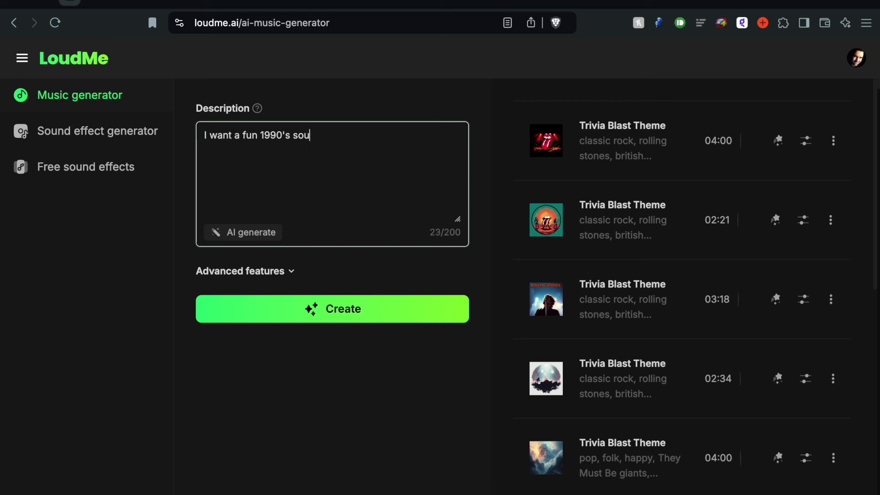
type("nding song ab")
key("BackSpace")
type("about our week")
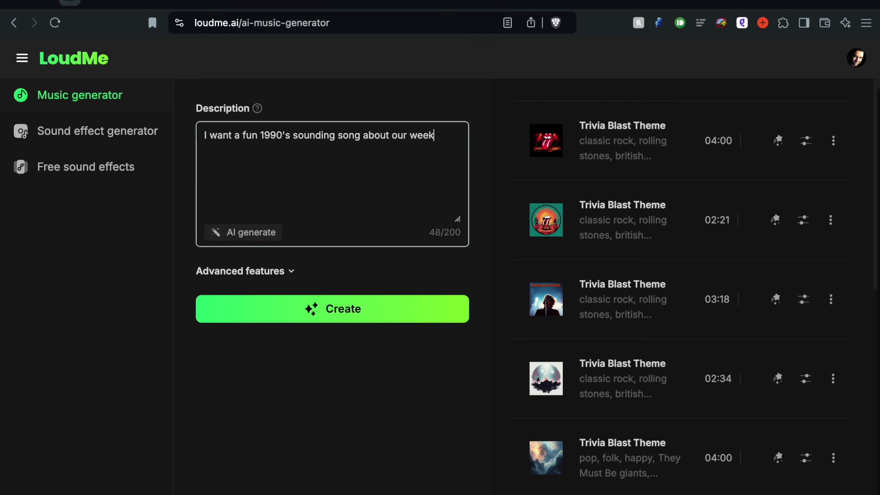
type("ly improv class")
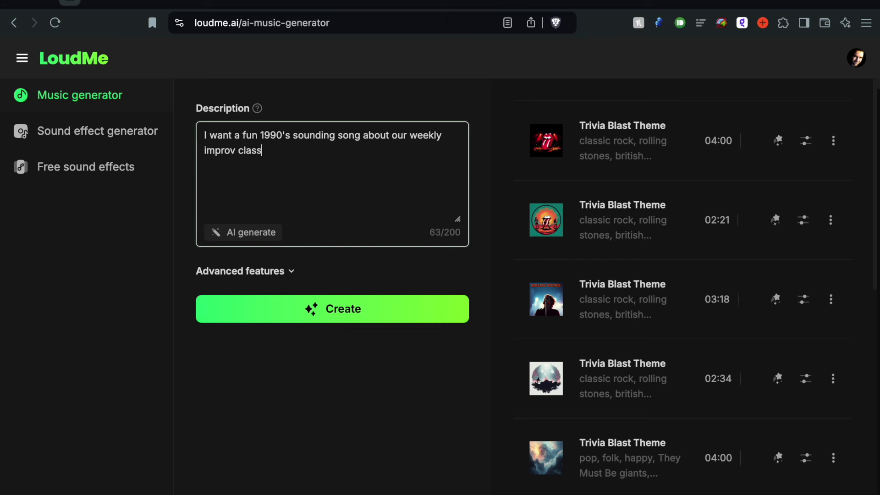
type(". Let's make it sound like a pop song, ")
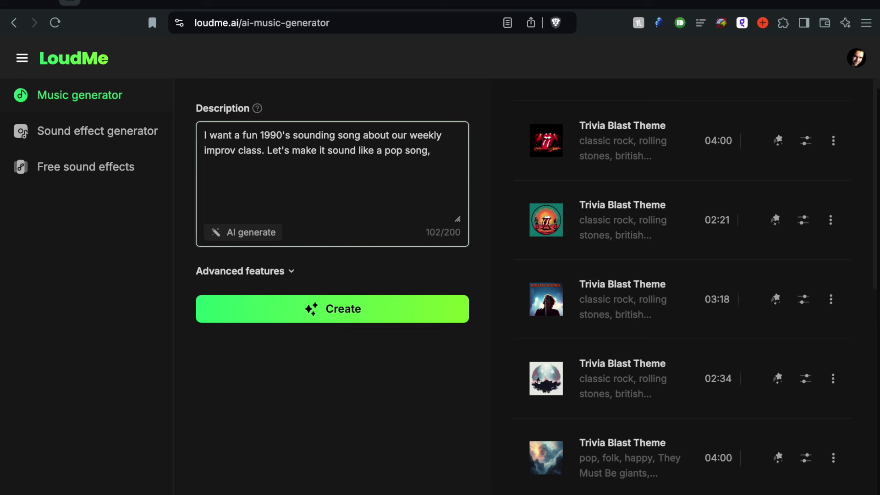
type("maybe a femal")
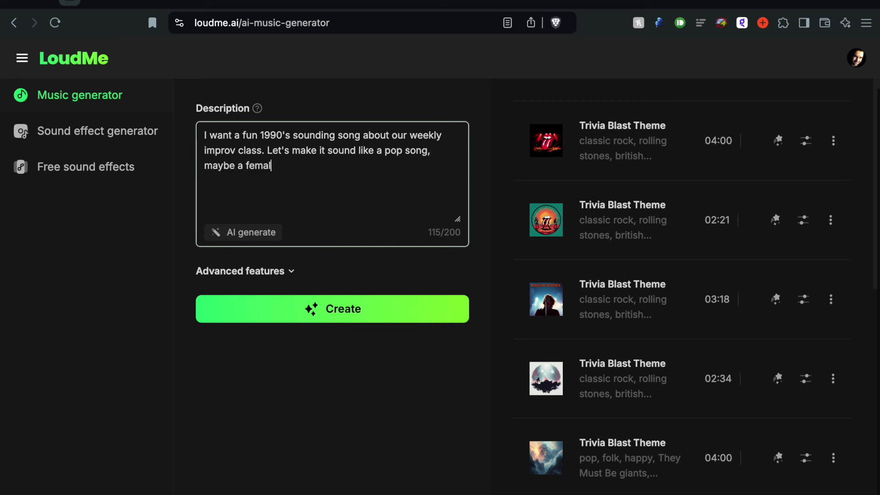
type("e singer, acoustic guitar")
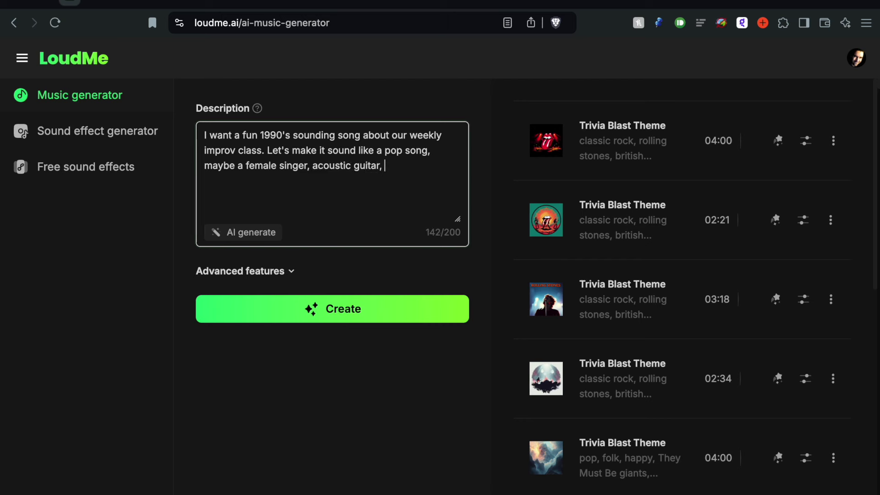
type(", upbeat, and ")
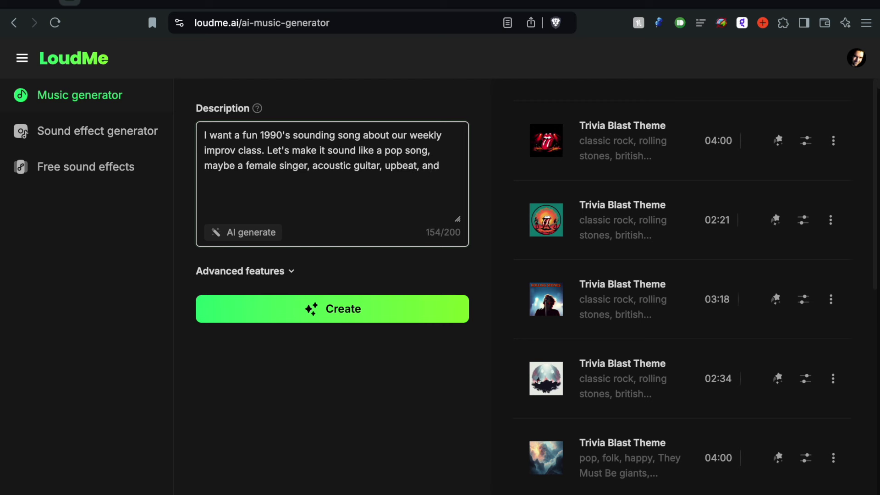
type("very easy to")
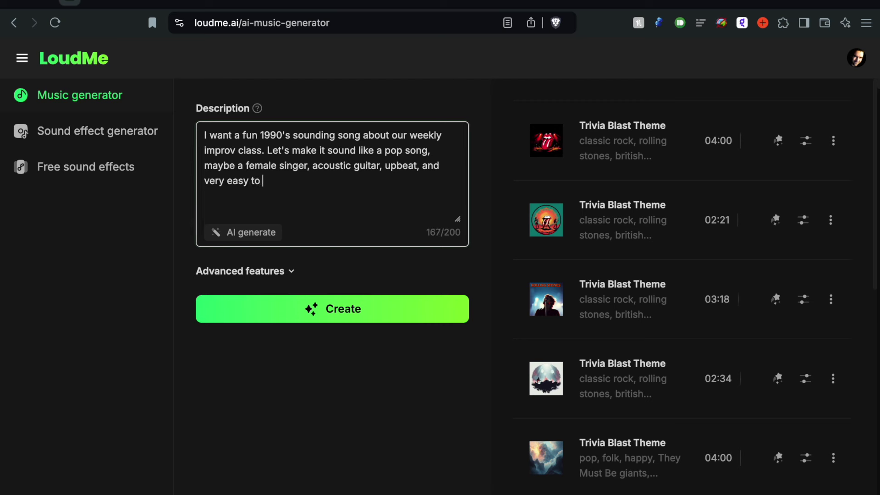
type(" hear the lyrics. Turn down the")
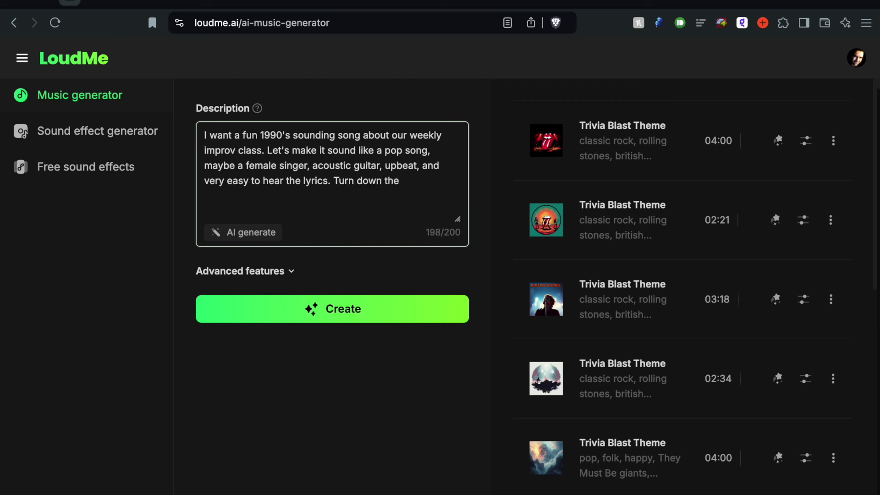
type("mu")
key("BackSpace")
key("BackSpace")
key("BackSpace")
key("BackSpace")
key("BackSpace")
key("BackSpace")
key("BackSpace")
key("BackSpace")
key("BackSpace")
key("BackSpace")
key("BackSpace")
key("BackSpace")
key("BackSpace")
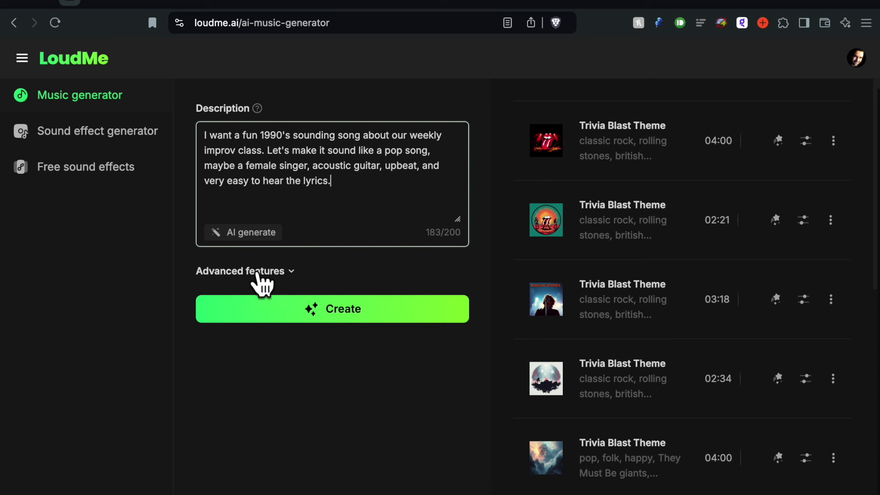
left_click(258, 274)
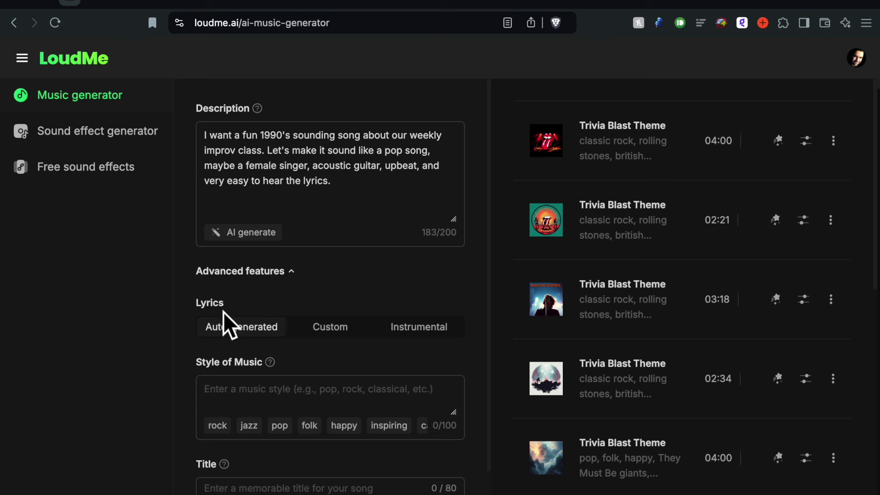
- Switch to Custom lyrics and paste the ChatGPT improv song, filling 2071 of 2500 characters
scroll(305, 324, "down", 2)
left_click(335, 280)
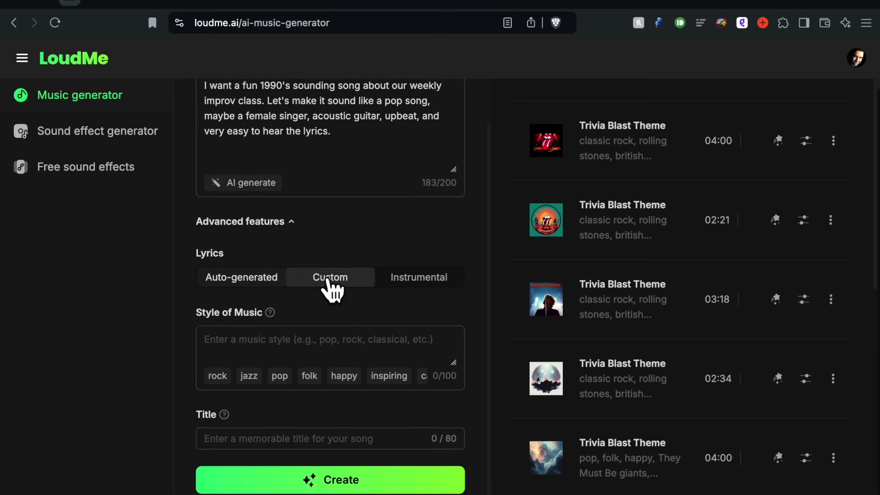
left_click(331, 282)
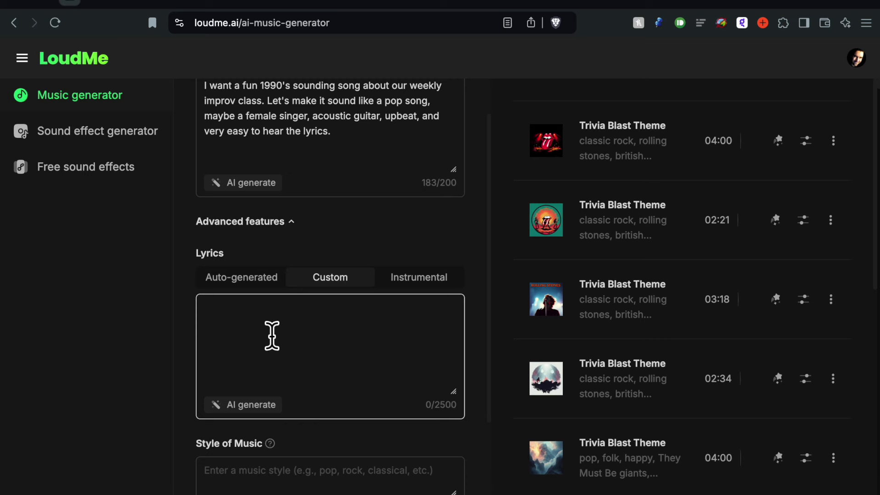
left_click(272, 335)
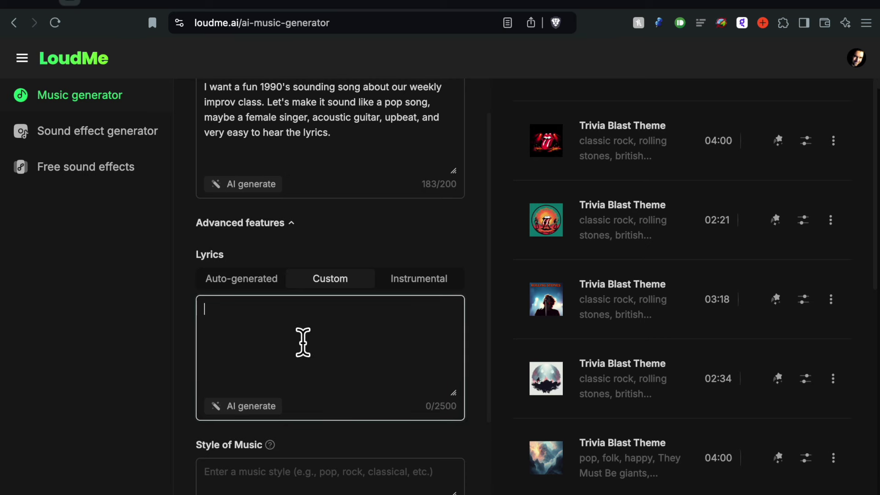
key("super+v")
scroll(330, 343, "up", 10)
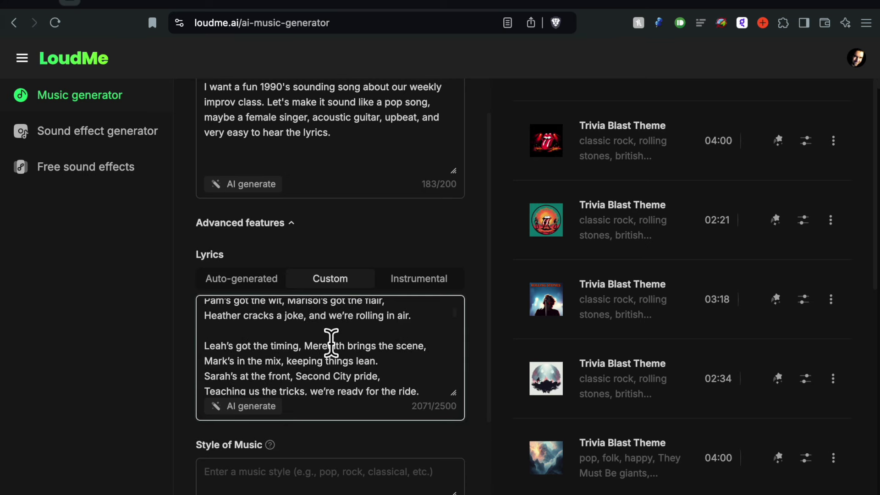
scroll(331, 339, "up", 5)
scroll(261, 362, "down", 3)
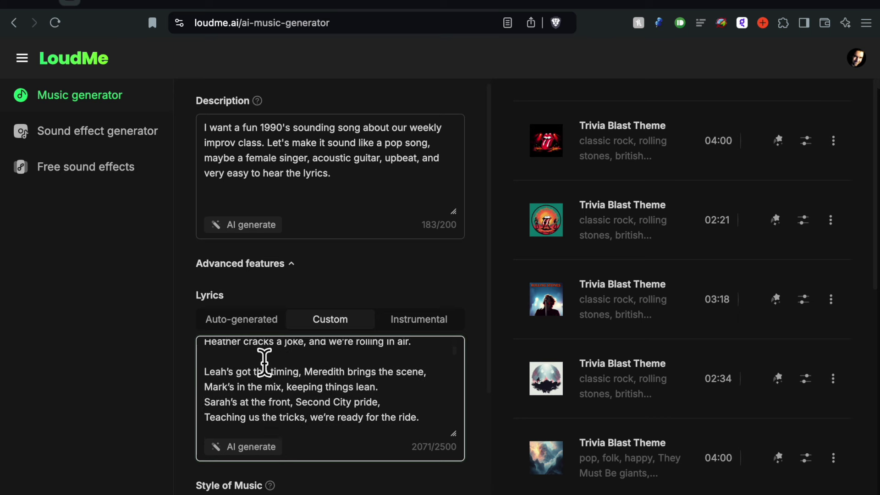
scroll(264, 362, "down", 4)
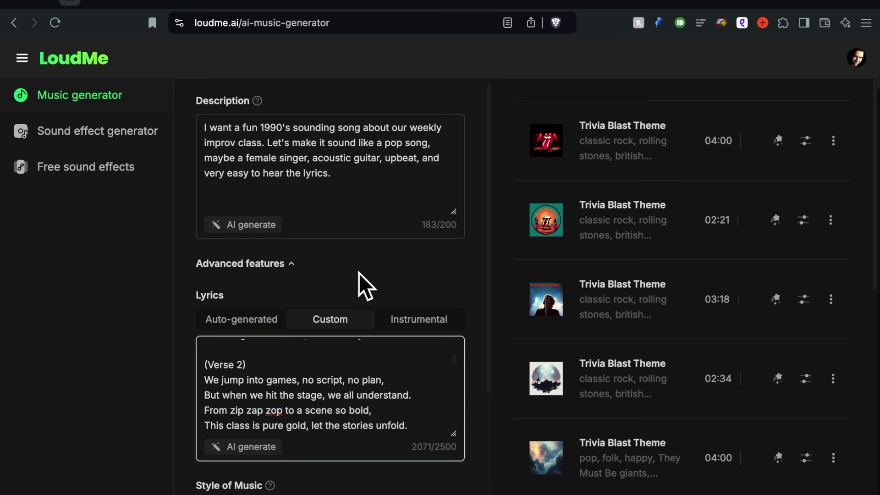
scroll(365, 287, "down", 2)
scroll(356, 263, "down", 1)
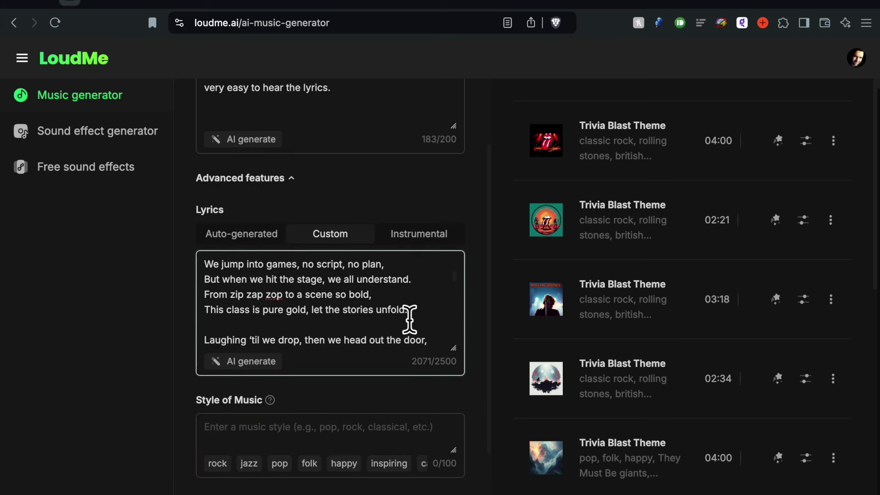
scroll(410, 320, "down", 1)
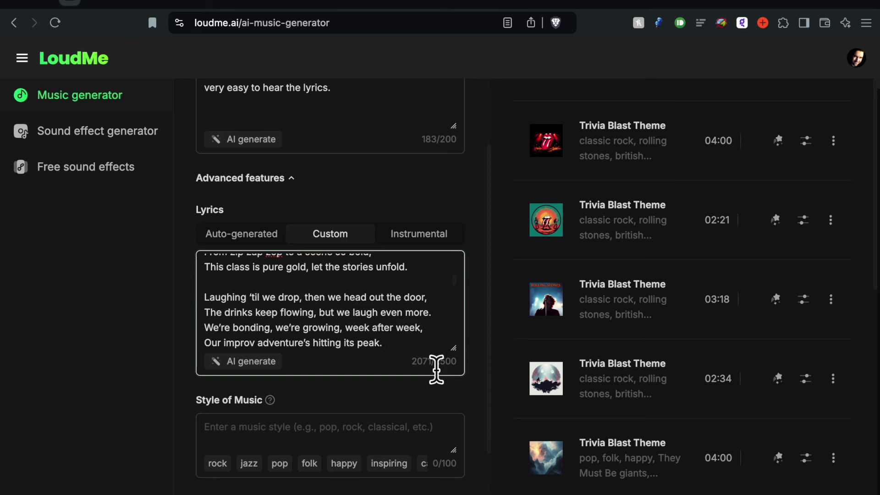
- Set Style of Music to pop, happy, inspiring, 90's pop, acoustic guitar, female lead singer, fun, clear lyrics
scroll(399, 387, "down", 2)
left_click(325, 354)
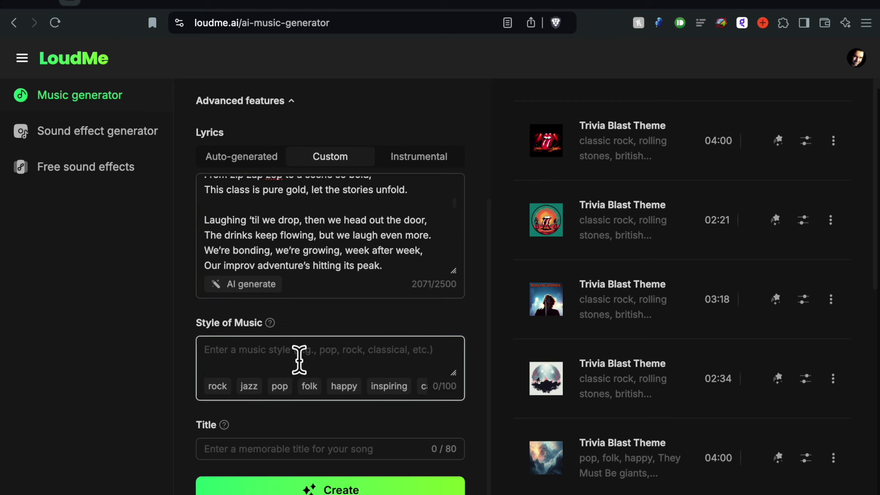
left_click(281, 389)
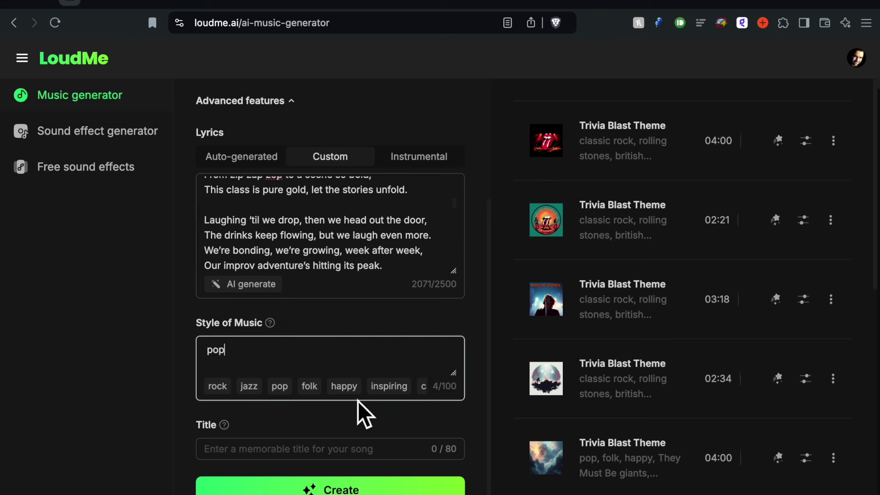
left_click(345, 390)
left_click(388, 388)
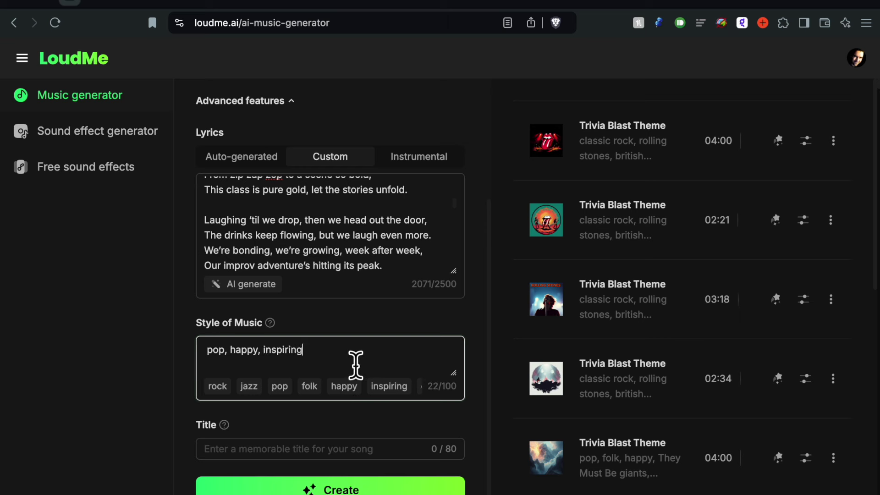
type(", 90")
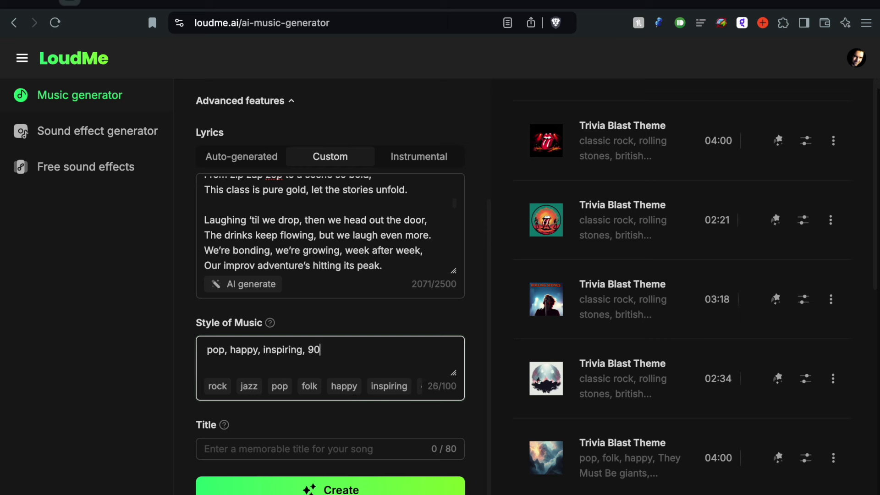
type("'s pop, acoustic g")
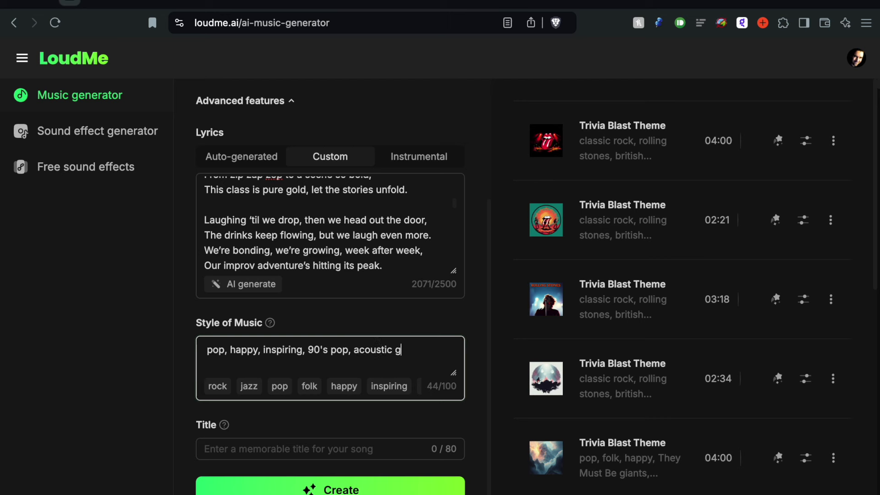
type("uitar, female le")
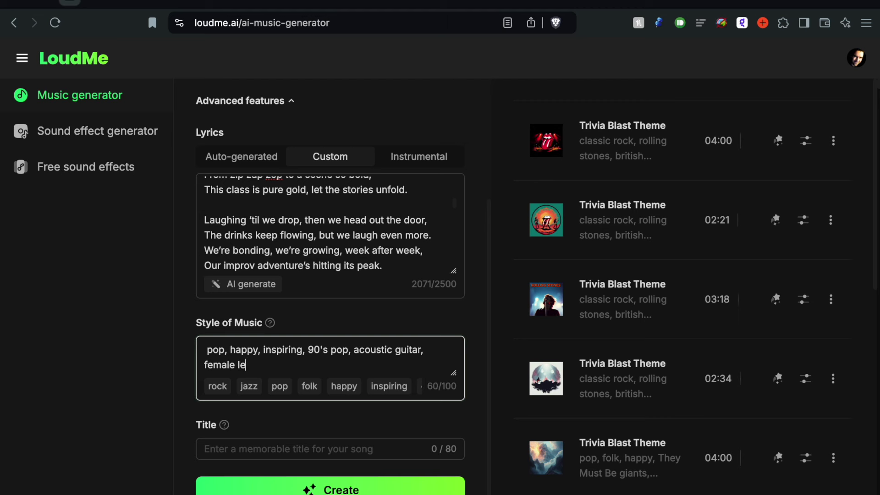
type("ad singer, fun, clear lyrics")
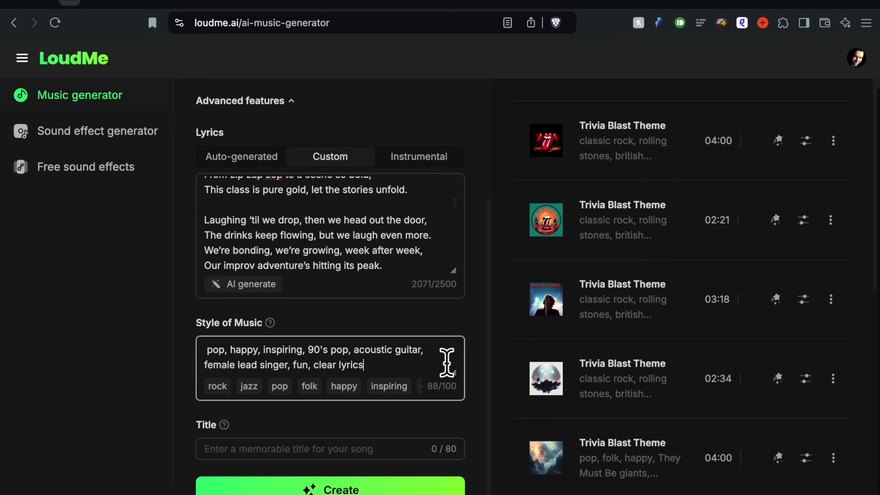
scroll(379, 327, "down", 1)
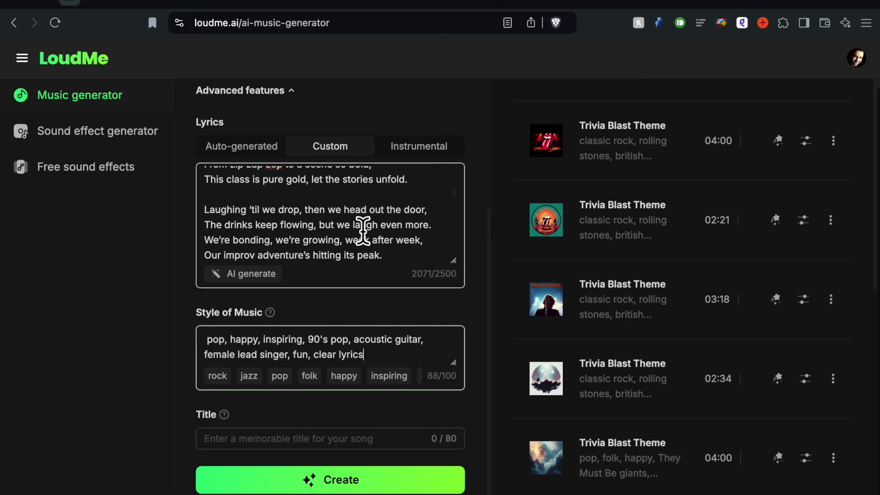
- Title the song 'Improv Class Theme Redone' and create it, yielding 02:56 and 02:48 tracks
left_click(305, 441)
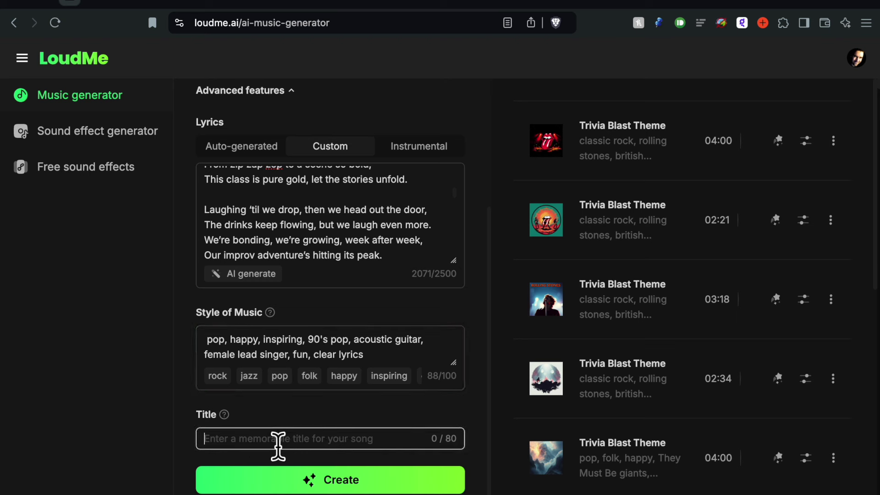
mouse_move(225, 416)
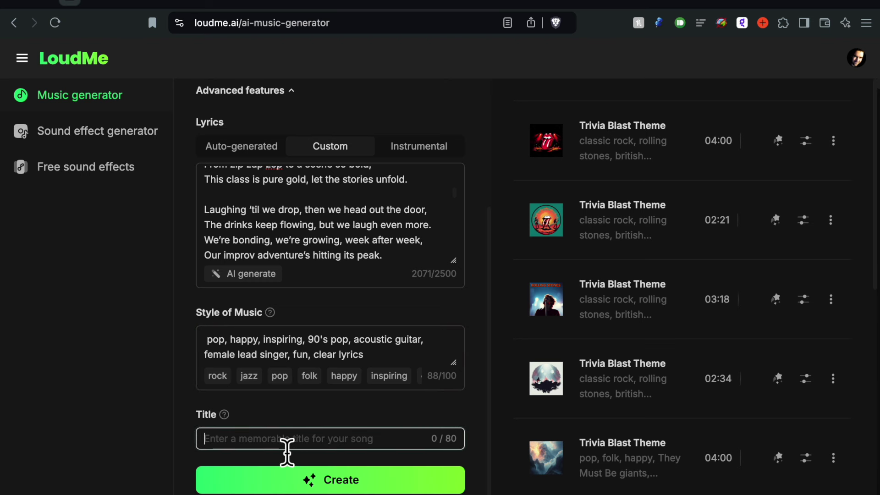
type("Improv Class Theme Redone")
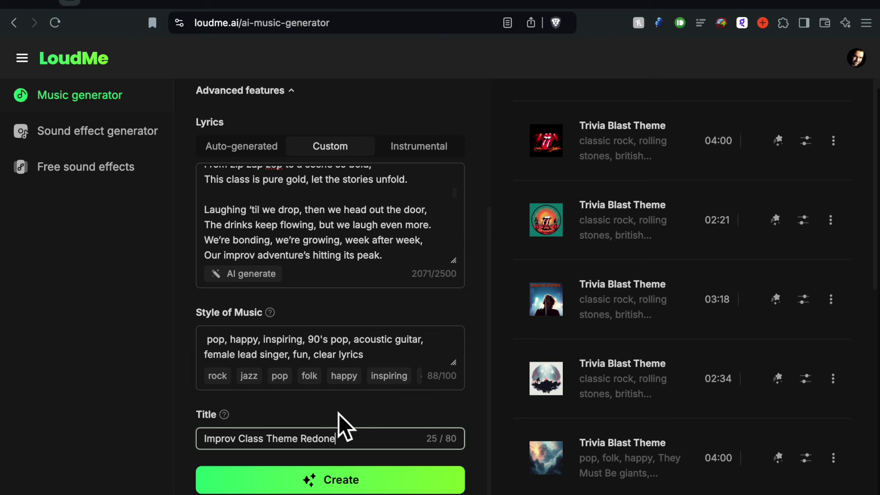
left_click(325, 482)
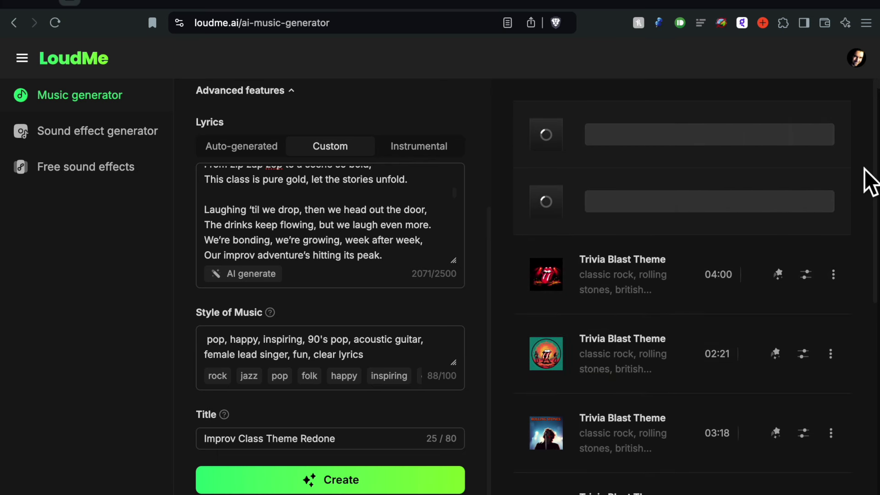
mouse_move(770, 491)
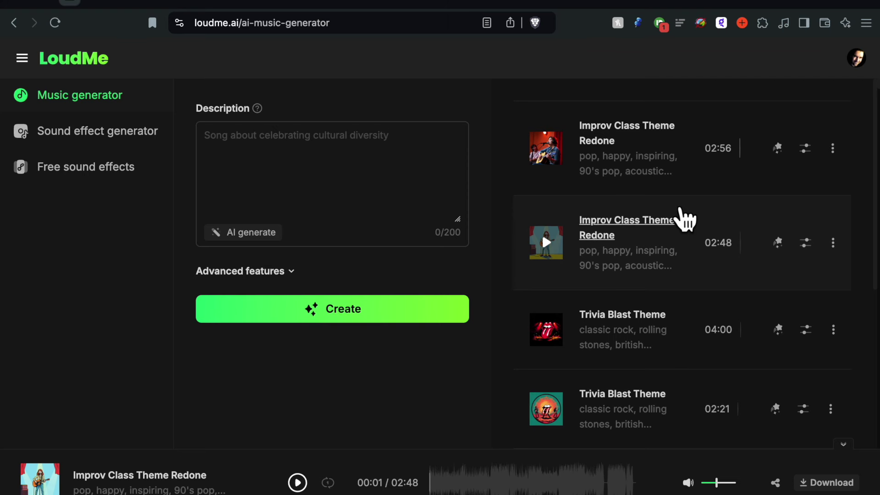
mouse_move(543, 167)
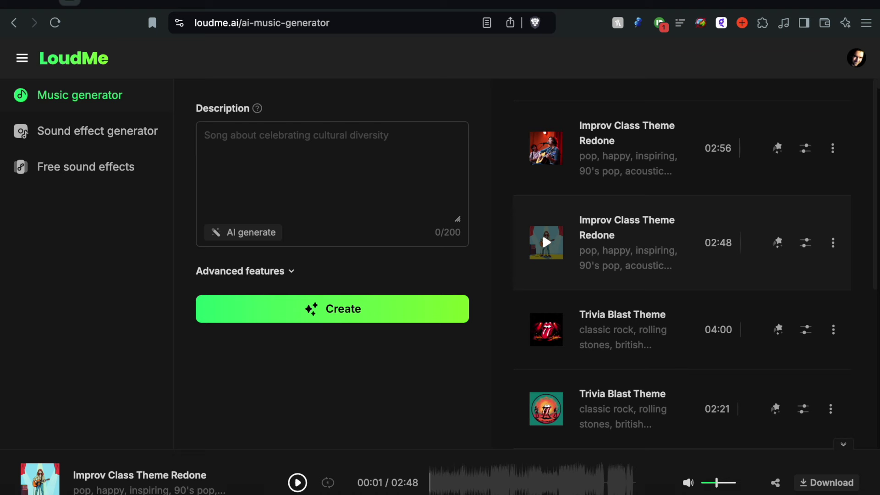
mouse_move(274, 494)
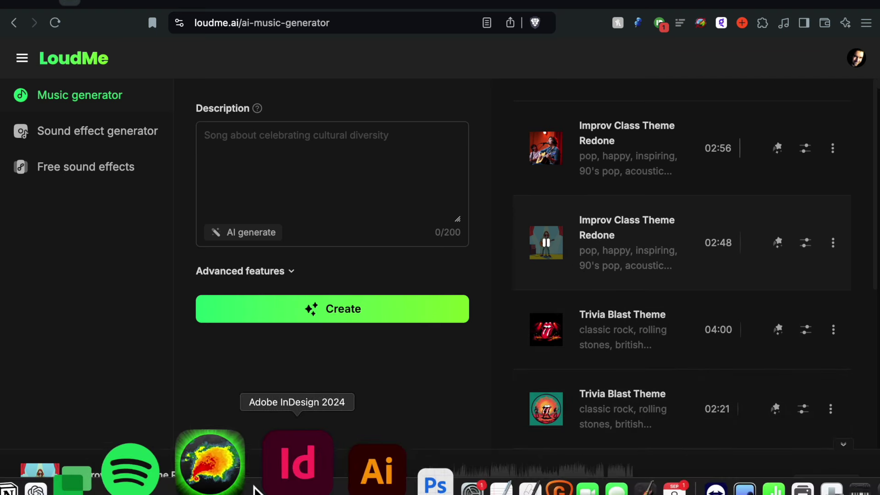
left_click(152, 470)
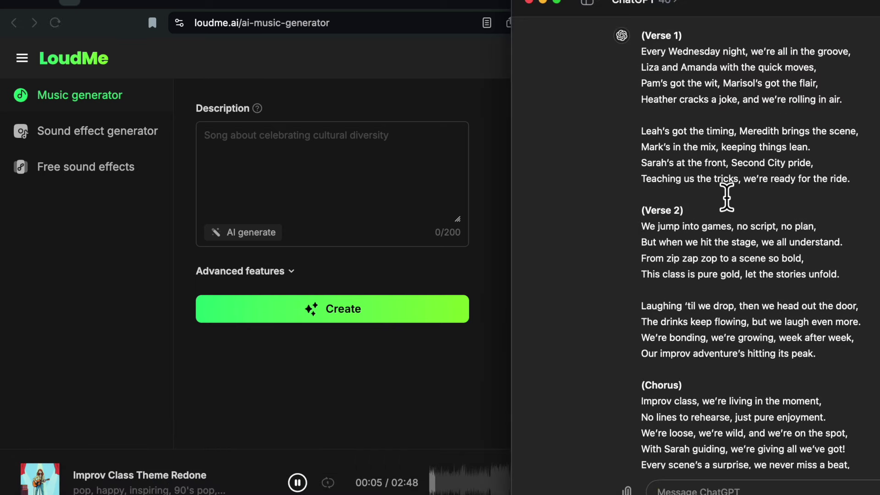
scroll(727, 197, "up", 3)
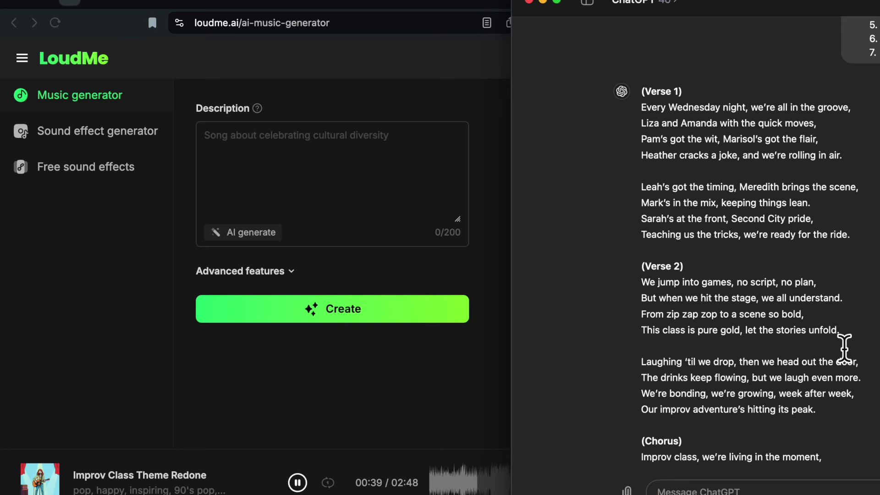
scroll(803, 305, "down", 3)
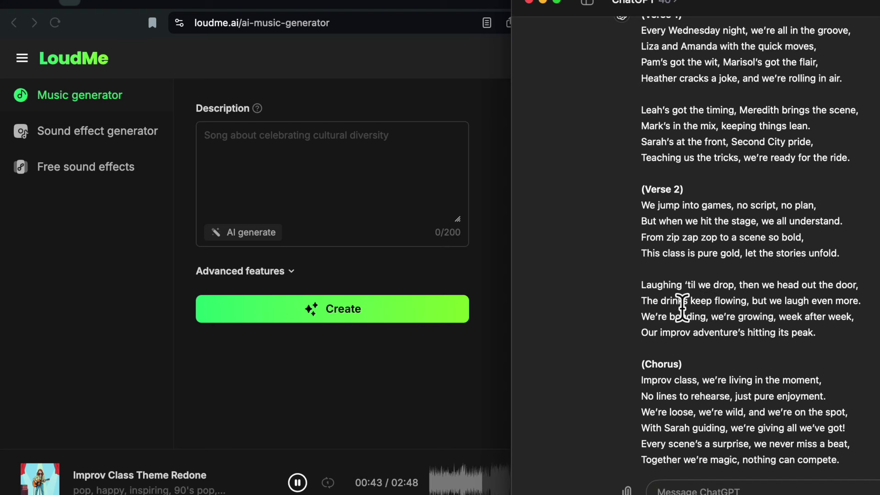
scroll(789, 314, "down", 2)
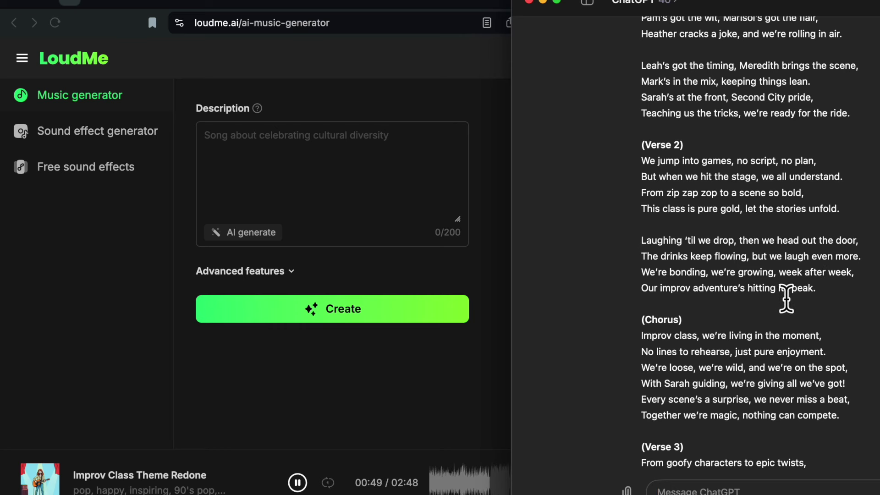
scroll(800, 296, "down", 3)
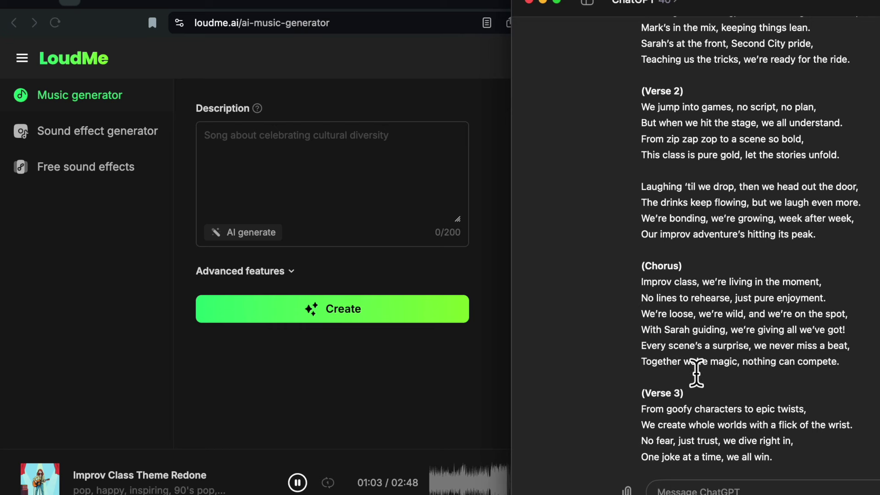
left_click(381, 68)
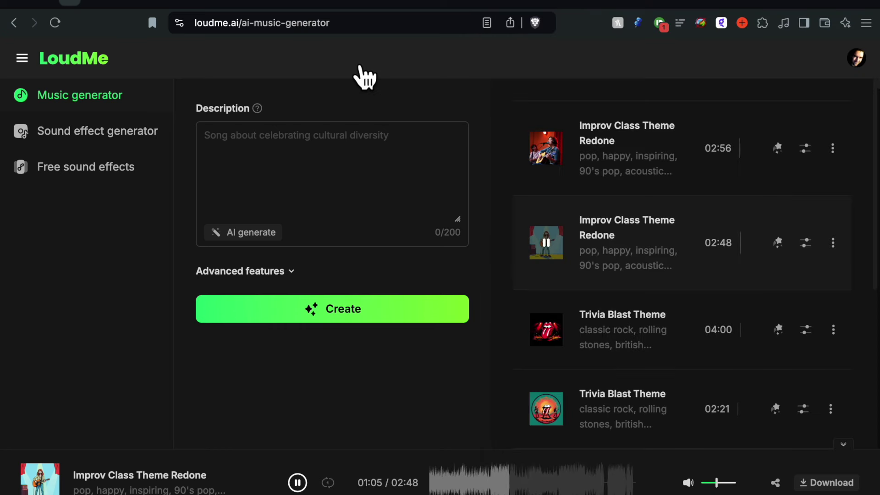
- Pause the 02:48 version and play the 02:56 version from 00:05 alongside the ChatGPT lyrics
left_click(298, 483)
left_click(461, 166)
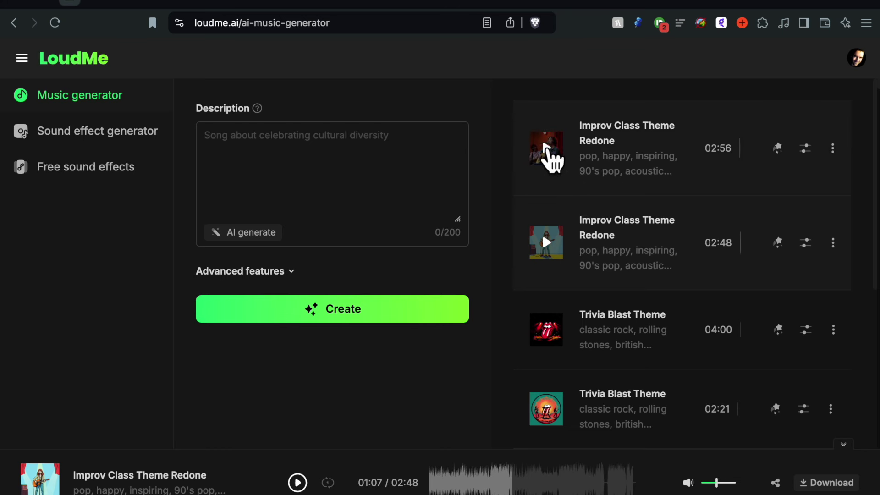
left_click(546, 148)
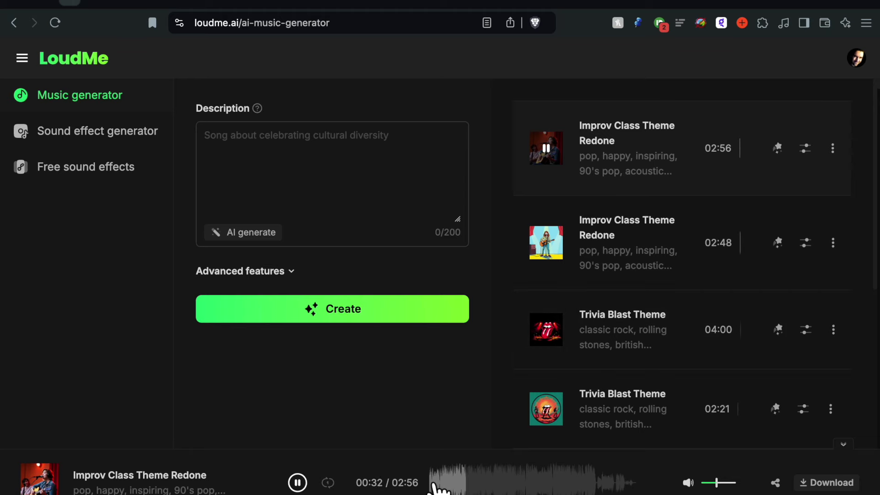
left_click(436, 487)
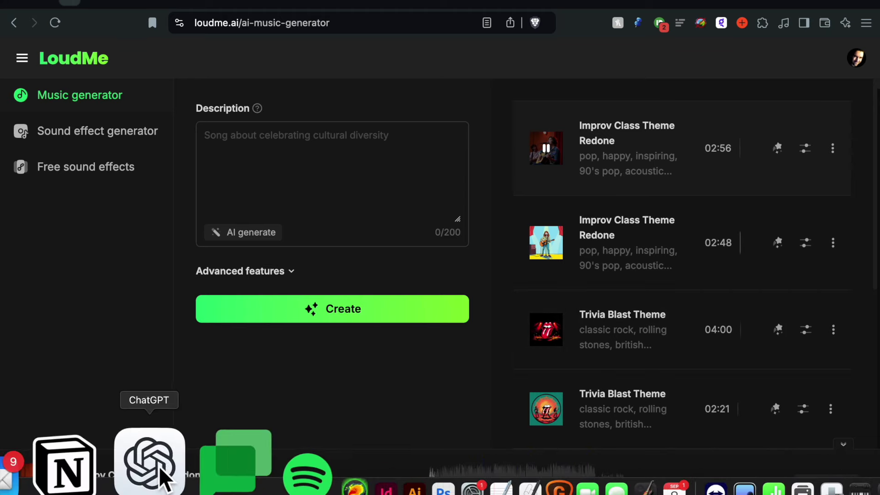
left_click(161, 477)
scroll(727, 151, "up", 5)
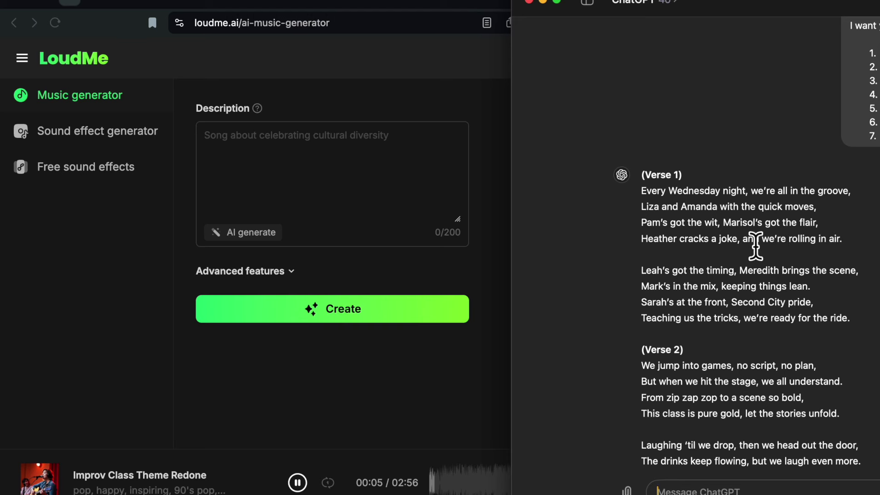
scroll(835, 257, "down", 3)
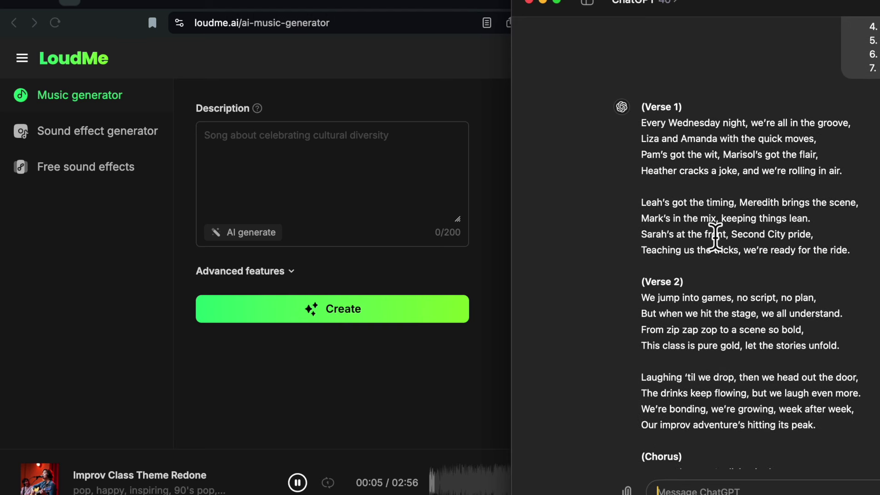
scroll(802, 232, "down", 1)
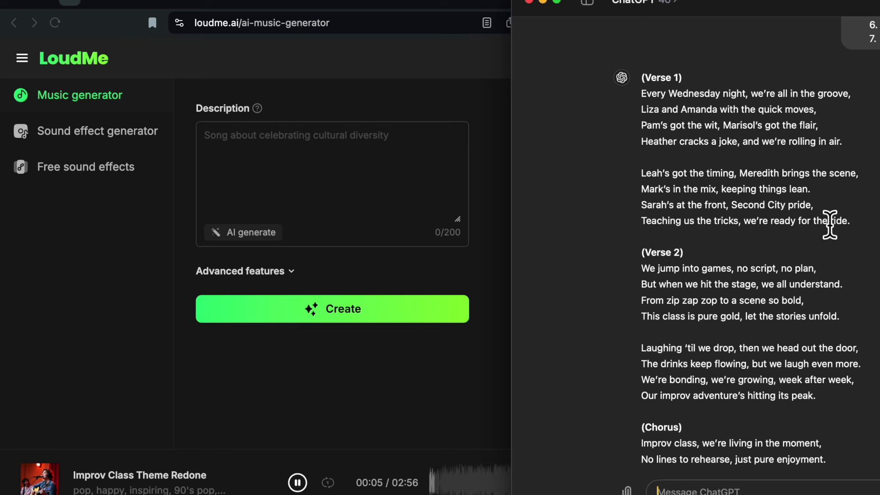
scroll(830, 225, "down", 3)
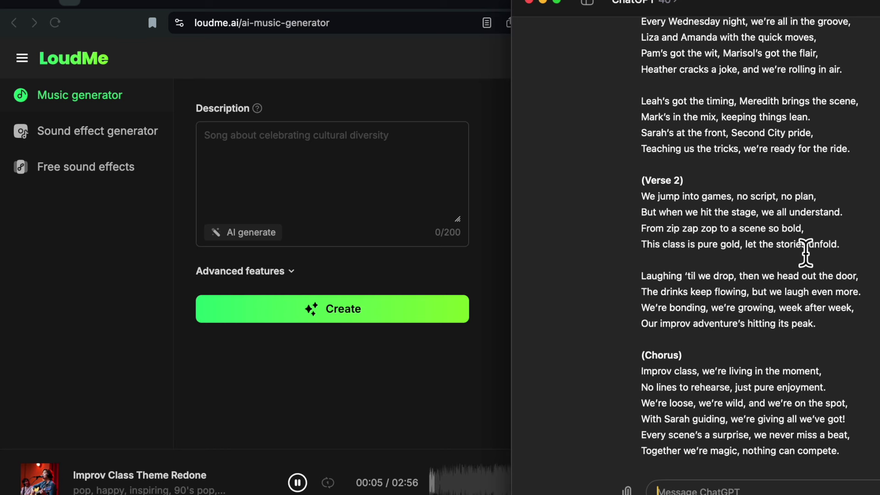
left_click(406, 79)
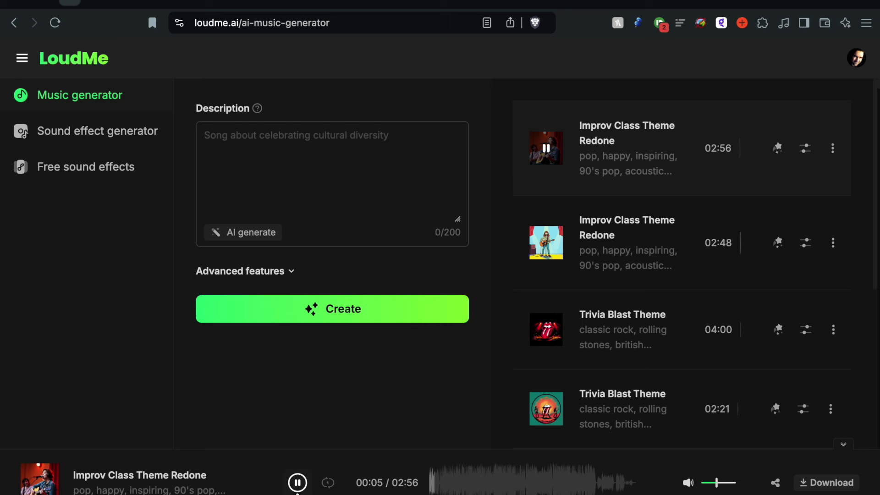
- Pause the improv song, then play the 04:00 Trivia Blast Theme and pause it at 00:17
left_click(297, 483)
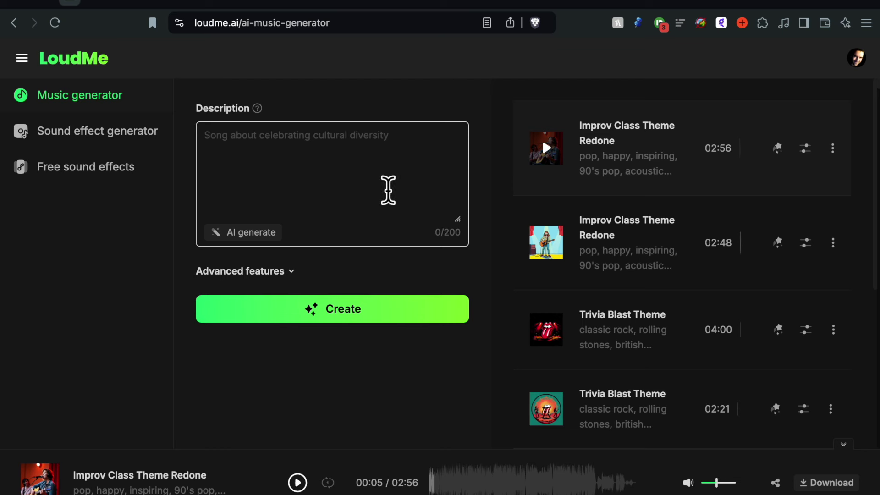
mouse_move(259, 112)
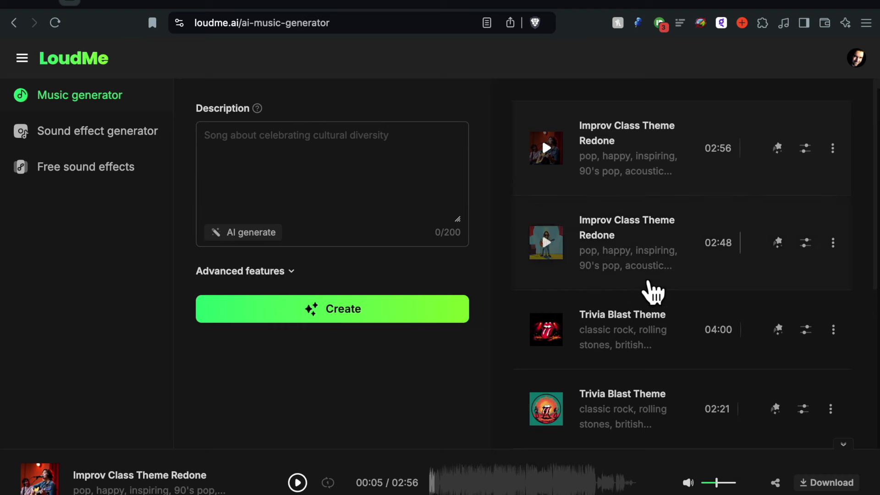
scroll(649, 289, "down", 2)
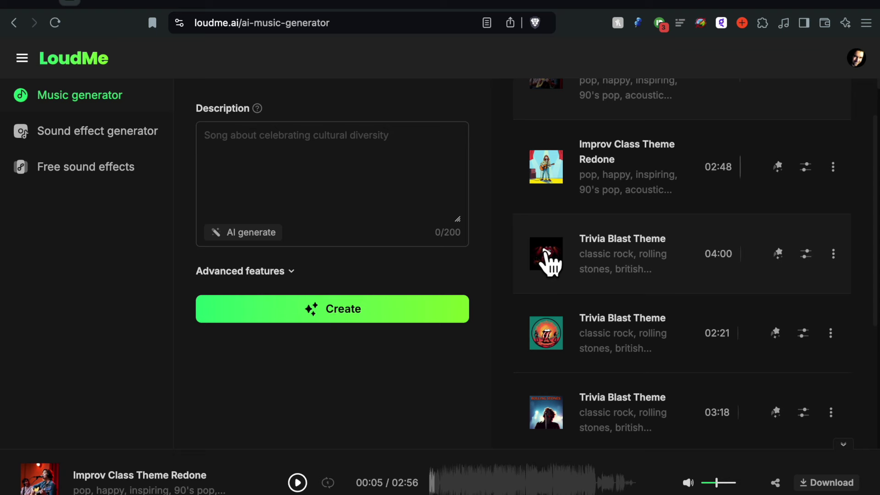
left_click(547, 257)
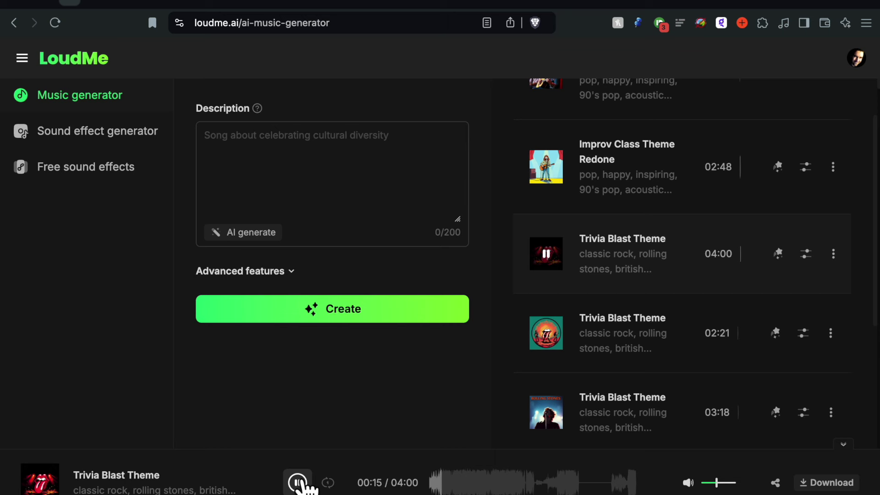
left_click(298, 482)
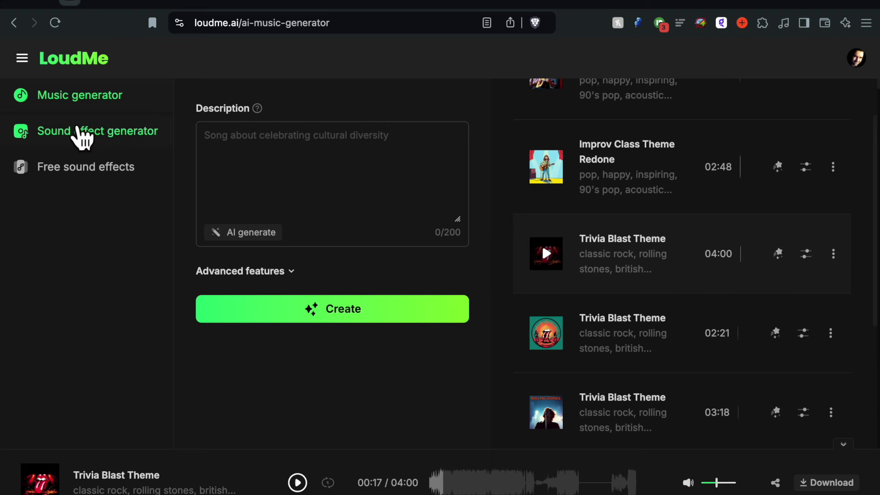
- Go to the Free sound effects library under Sound effect generator and preview Classic ringtone 1
left_click(83, 137)
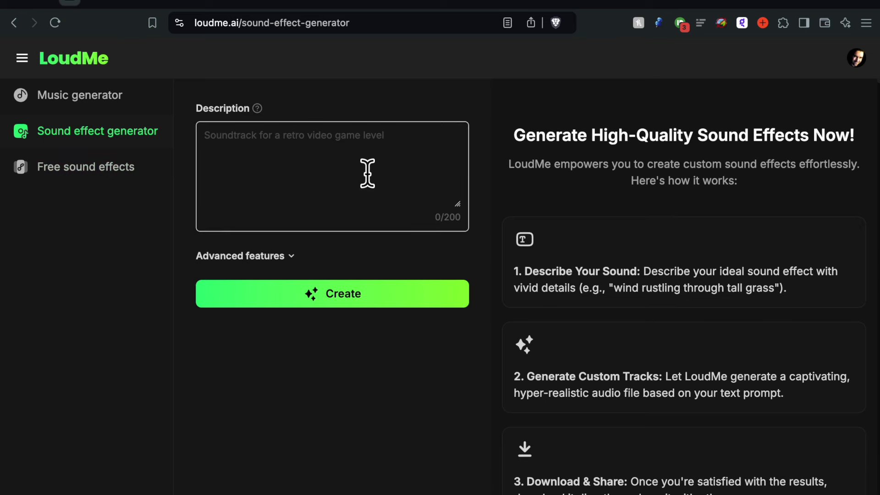
left_click(87, 168)
scroll(425, 273, "down", 2)
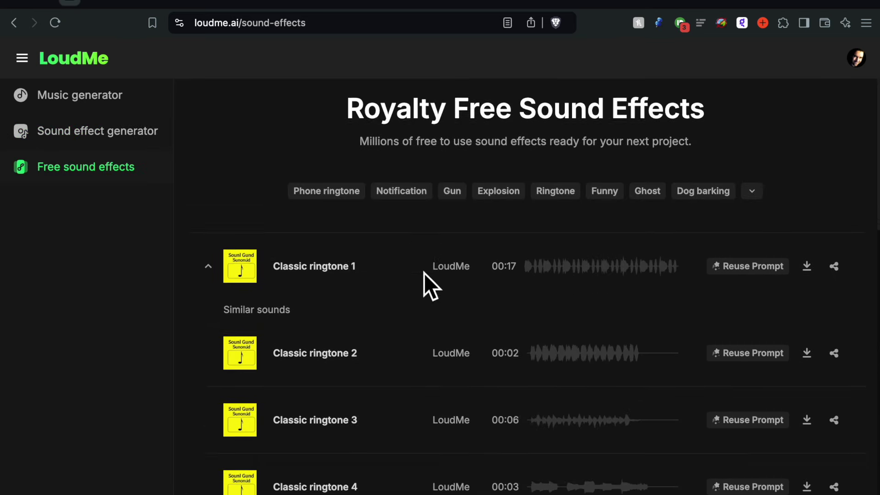
left_click(239, 240)
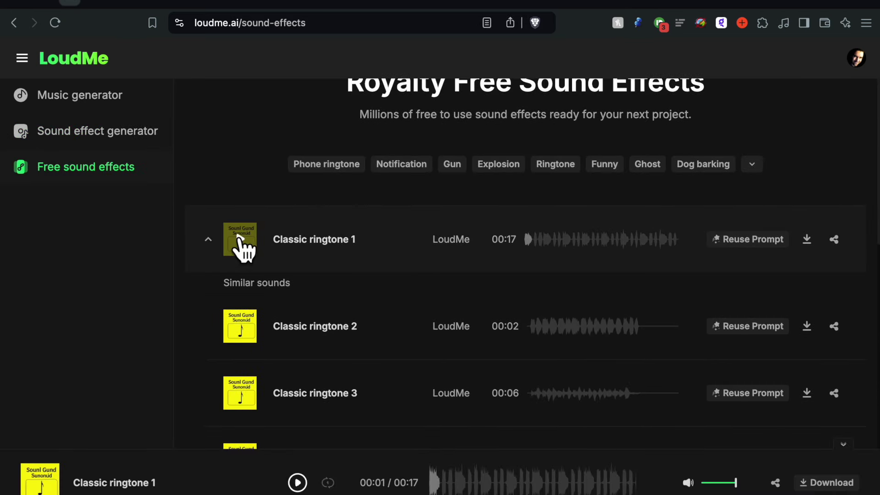
- Preview the Chimes 1 sound effect further down the library list
scroll(337, 351, "down", 6)
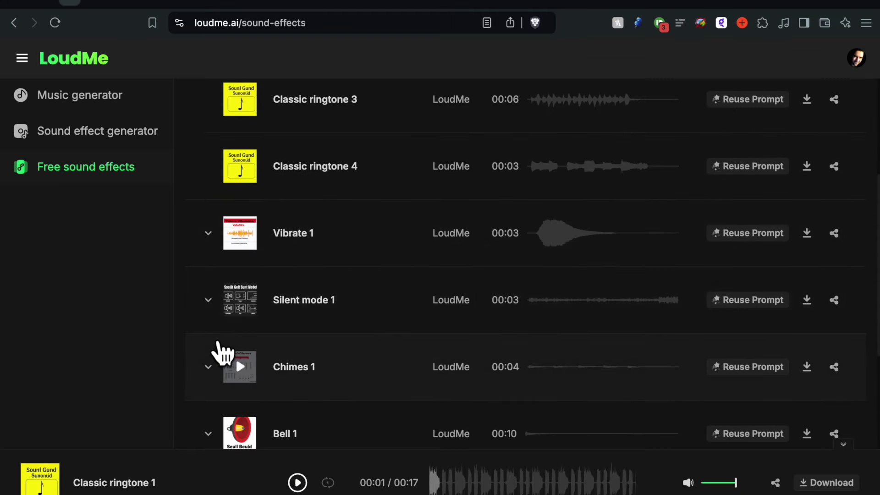
scroll(219, 346, "down", 2)
left_click(241, 280)
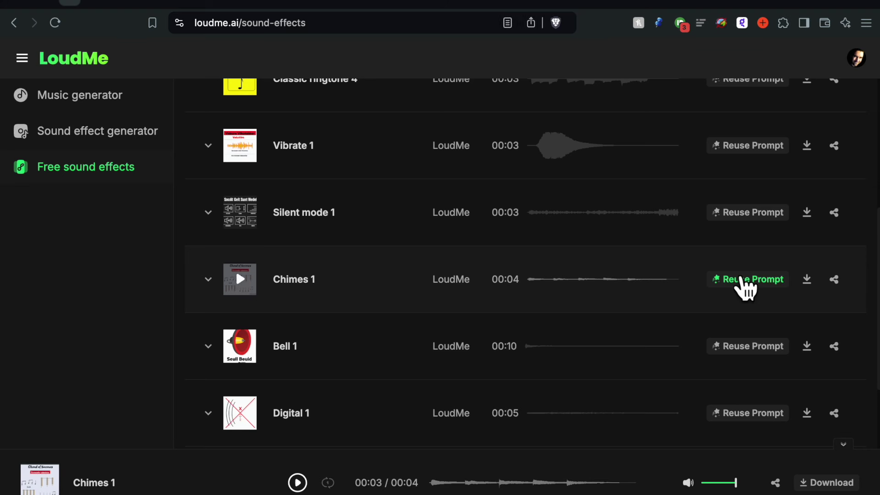
scroll(350, 244, "up", 10)
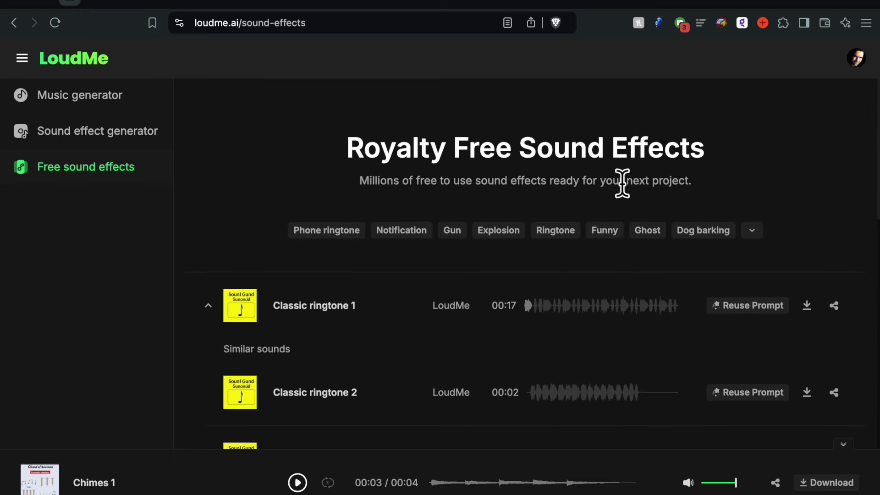